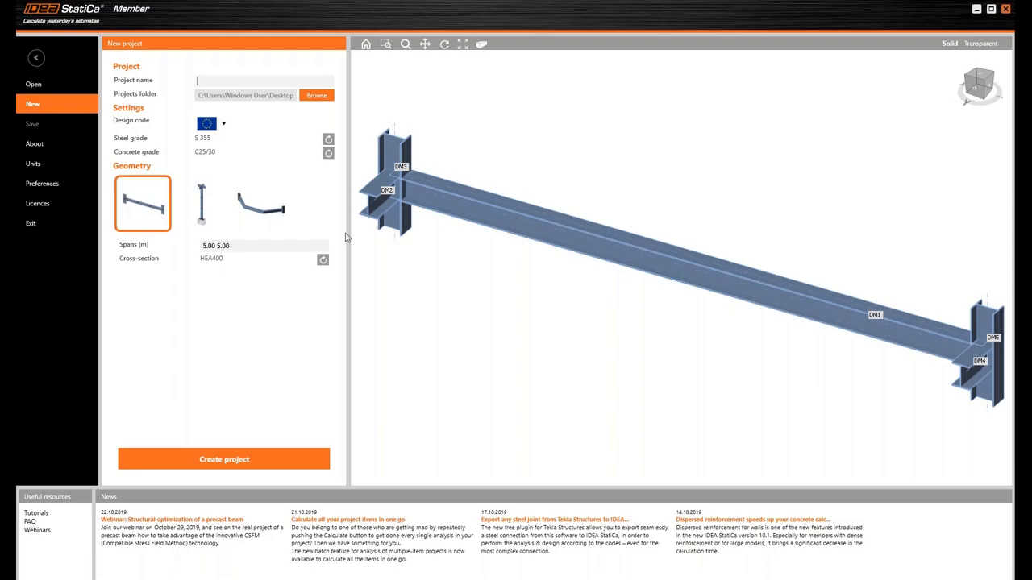
# - Create a beam project named "Bridge segment" with a single span of 4.00 m
pyautogui.write('ridge segment')
pyautogui.press('BackSpace')
pyautogui.press('BackSpace')
pyautogui.press('BackSpace')
pyautogui.press('BackSpace')
pyautogui.press('BackSpace')
pyautogui.write('gment')
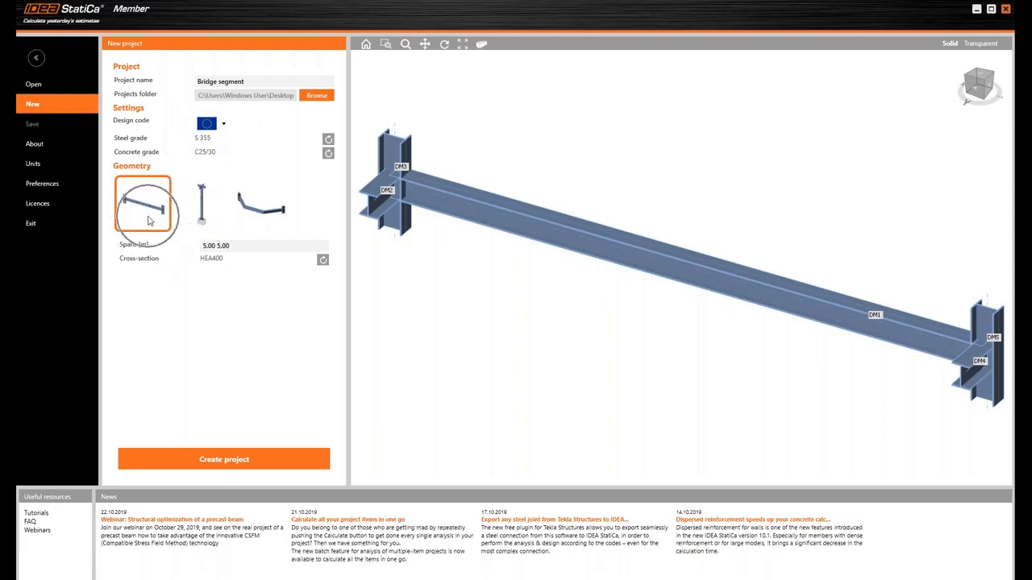
pyautogui.click(239, 246)
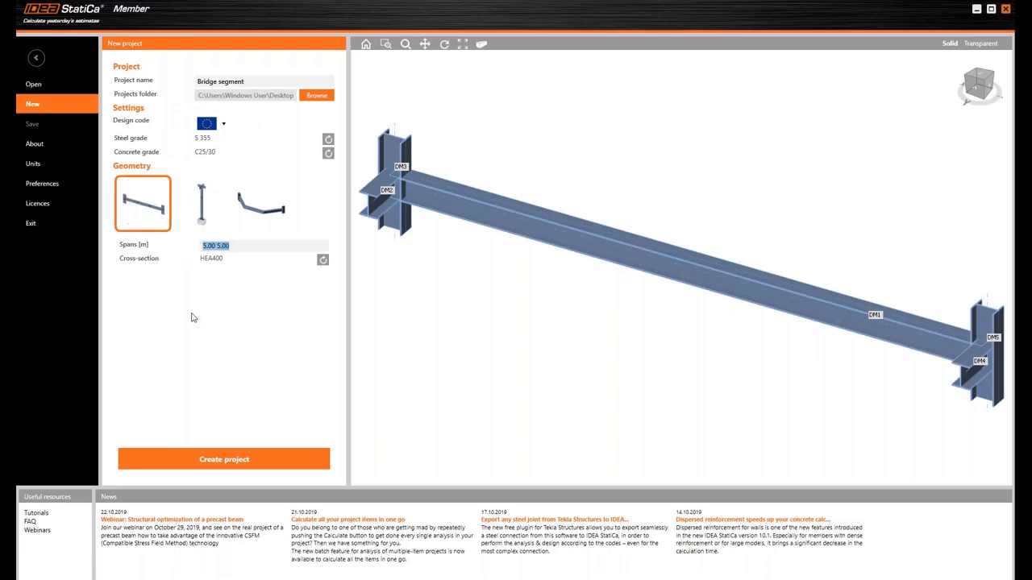
pyautogui.write('4.00')
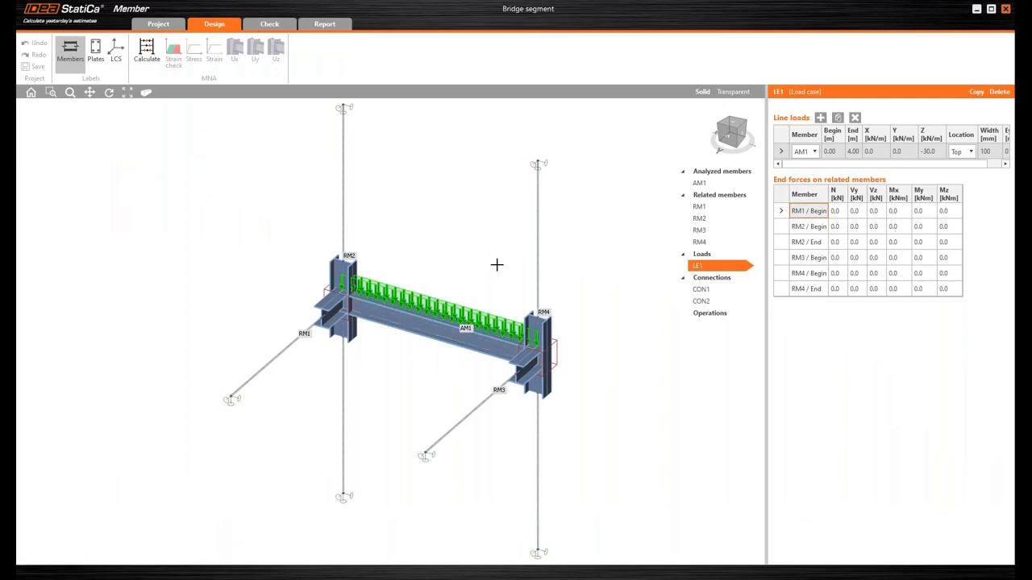
# - Start a new welded I-section (Iw) as the cross-section of analyzed member AM1
pyautogui.moveTo(491, 260)
pyautogui.mouseDown(button='middle')
pyautogui.moveTo(477, 245)
pyautogui.moveTo(492, 262)
pyautogui.mouseUp(button='middle')
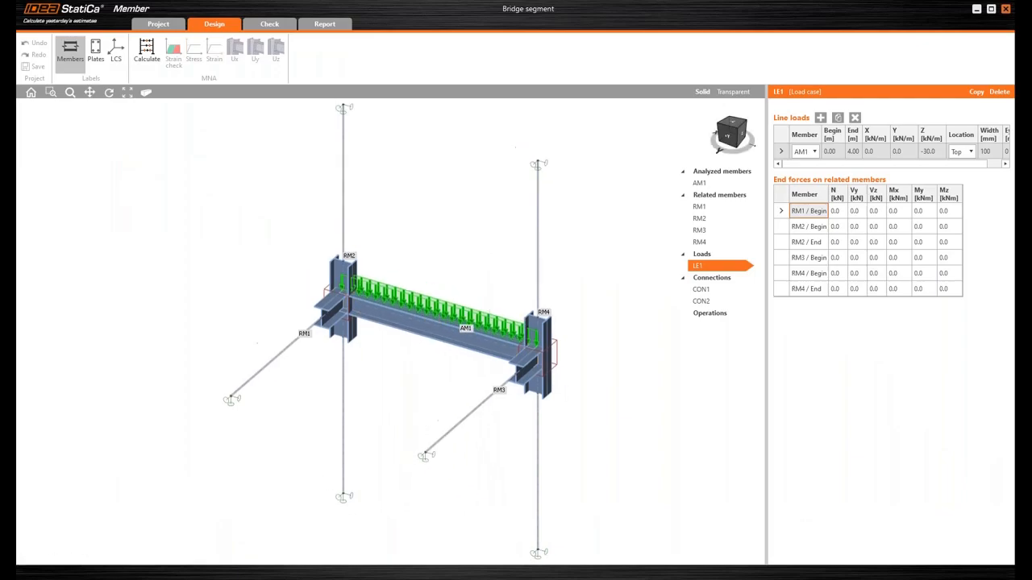
pyautogui.click(700, 186)
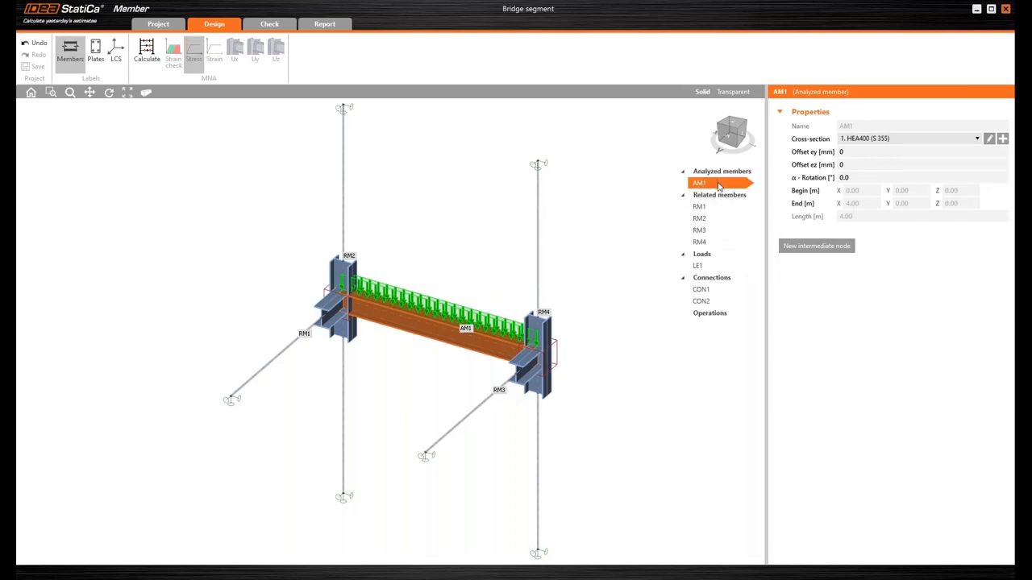
pyautogui.click(1002, 139)
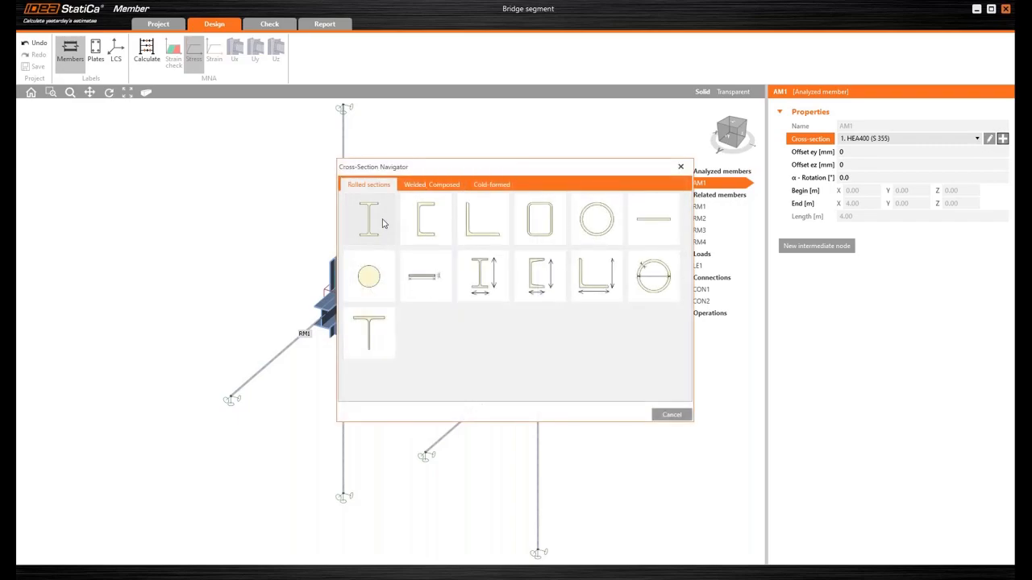
pyautogui.click(450, 185)
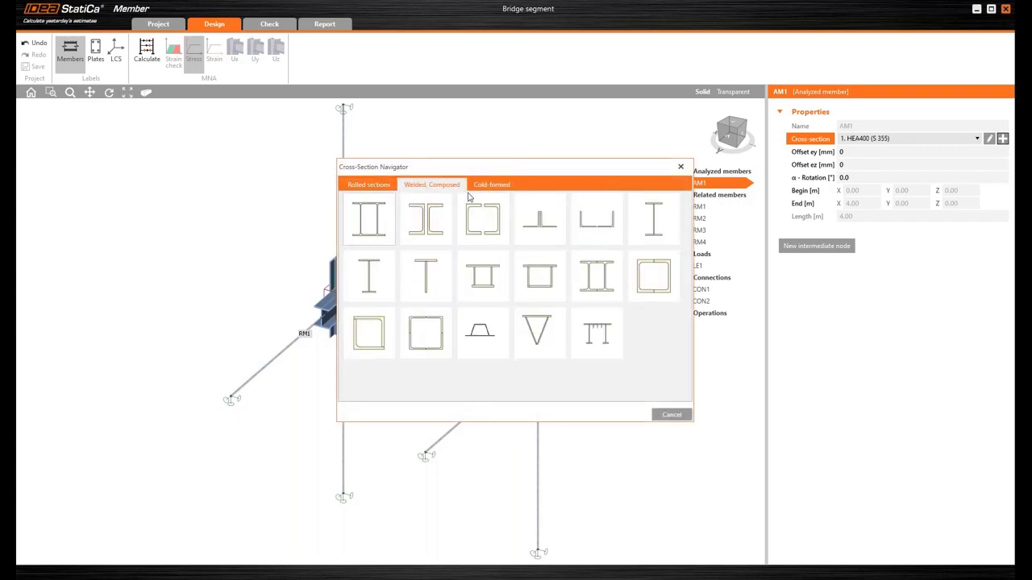
pyautogui.click(661, 213)
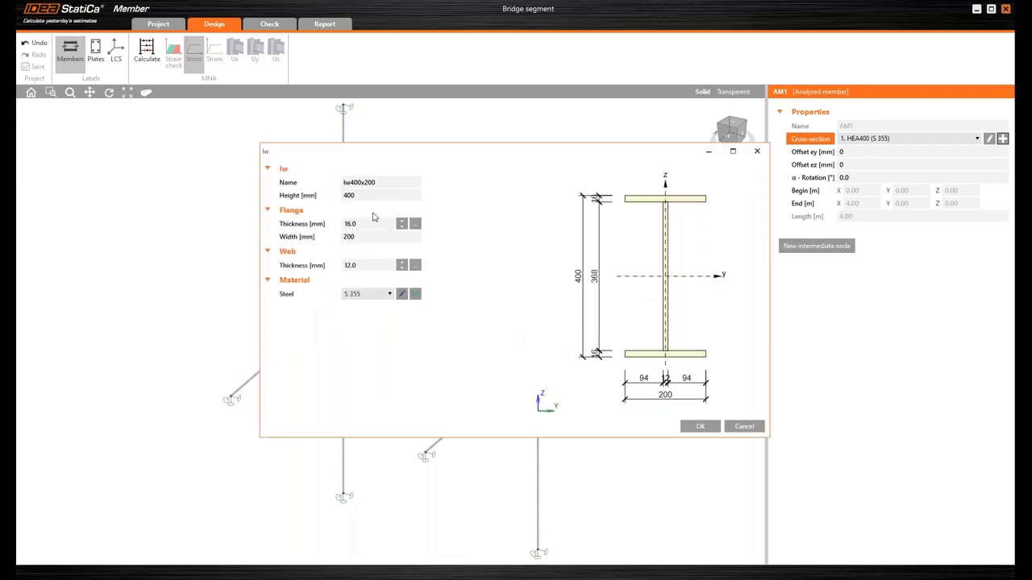
# - Define the welded I-section with height 1000 mm, flanges 30 mm thick and 300 mm wide, and a 14 mm web
pyautogui.click(368, 195)
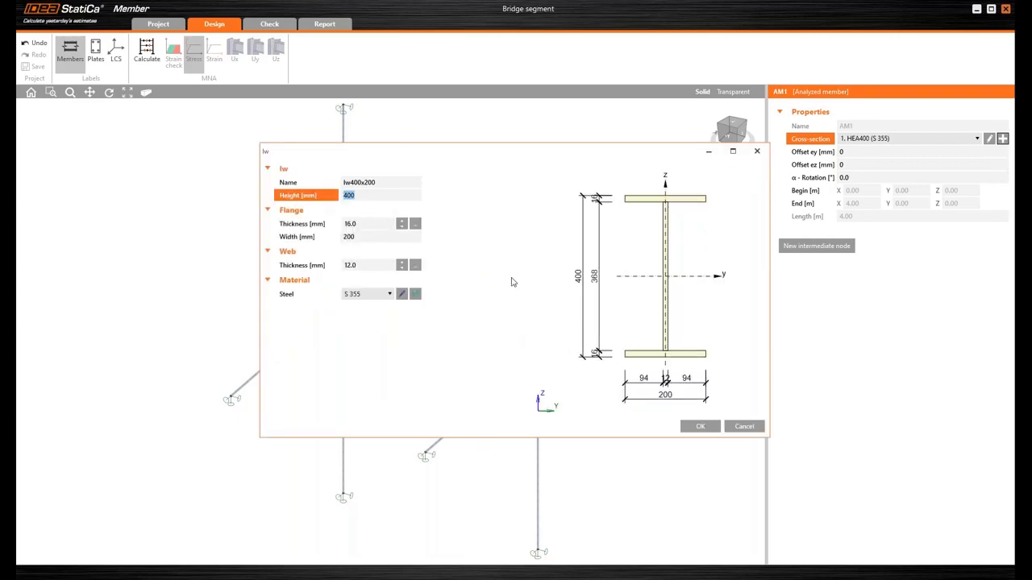
pyautogui.write('1000')
pyautogui.press('Tab')
pyautogui.write('30')
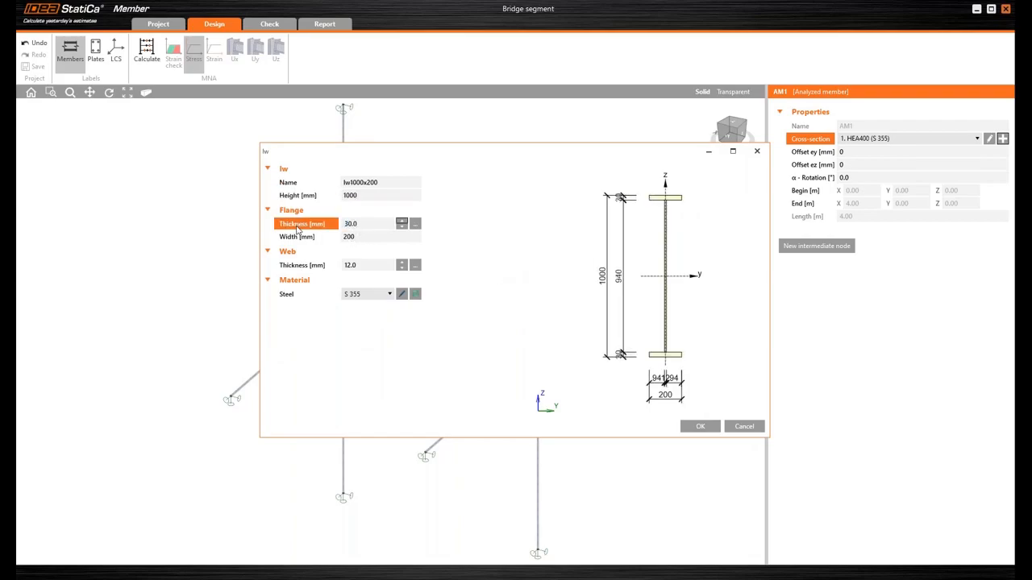
pyautogui.press('Tab')
pyautogui.write('300')
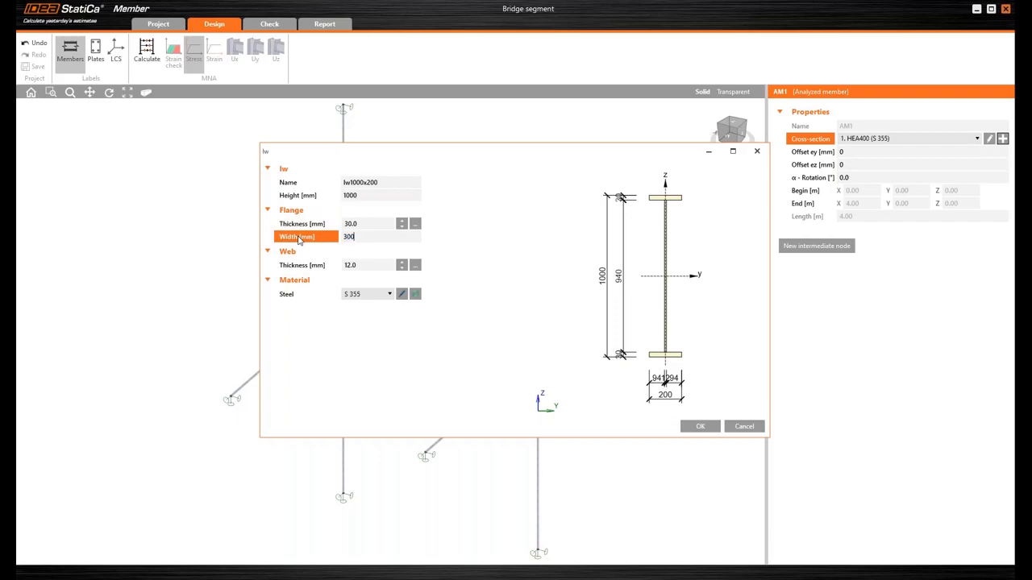
pyautogui.press('Tab')
pyautogui.write('14')
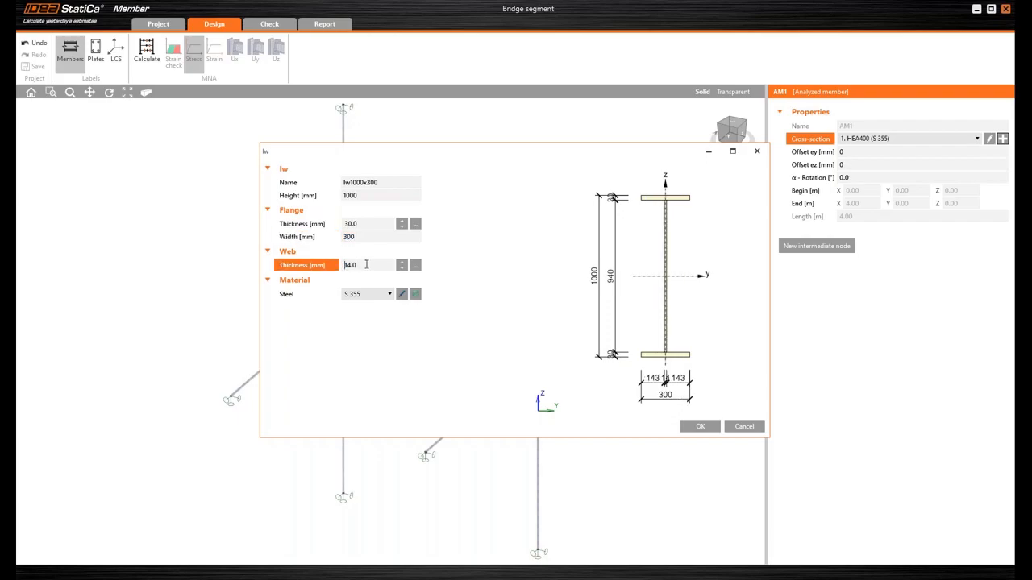
pyautogui.click(697, 428)
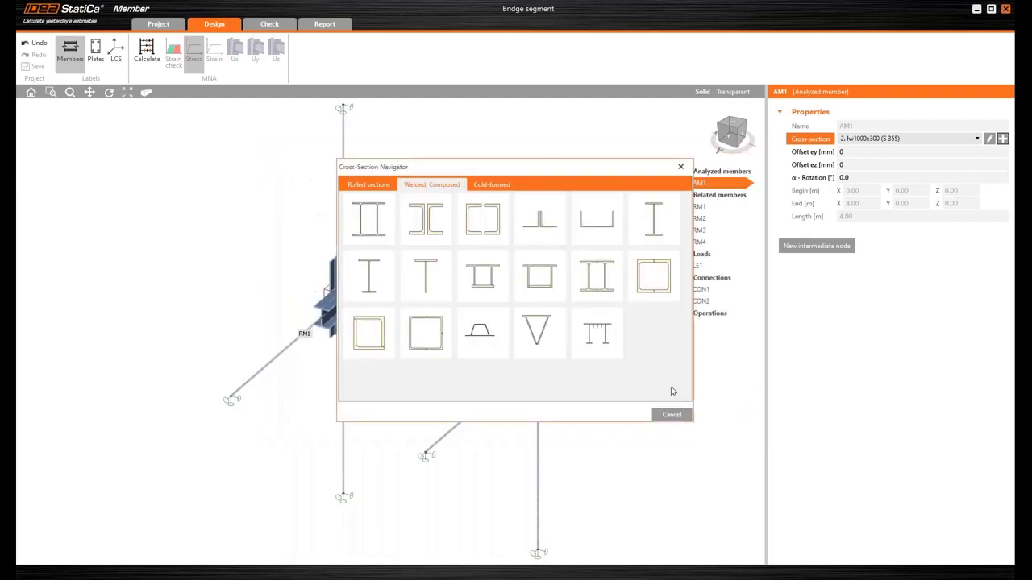
# - Set the ez offset of analyzed member AM1 to -100 mm
pyautogui.scroll(4, 516, 363)
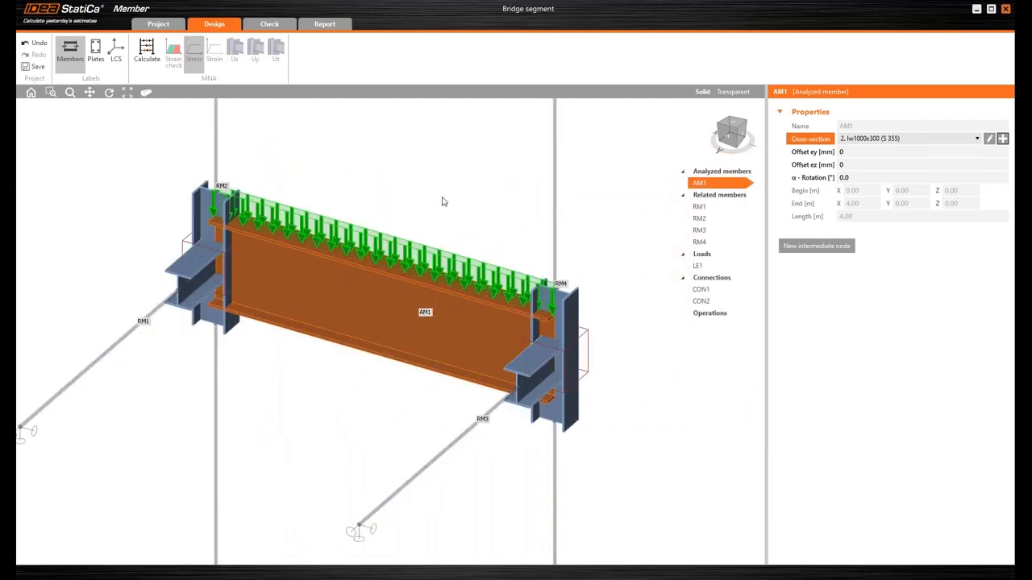
pyautogui.click(850, 164)
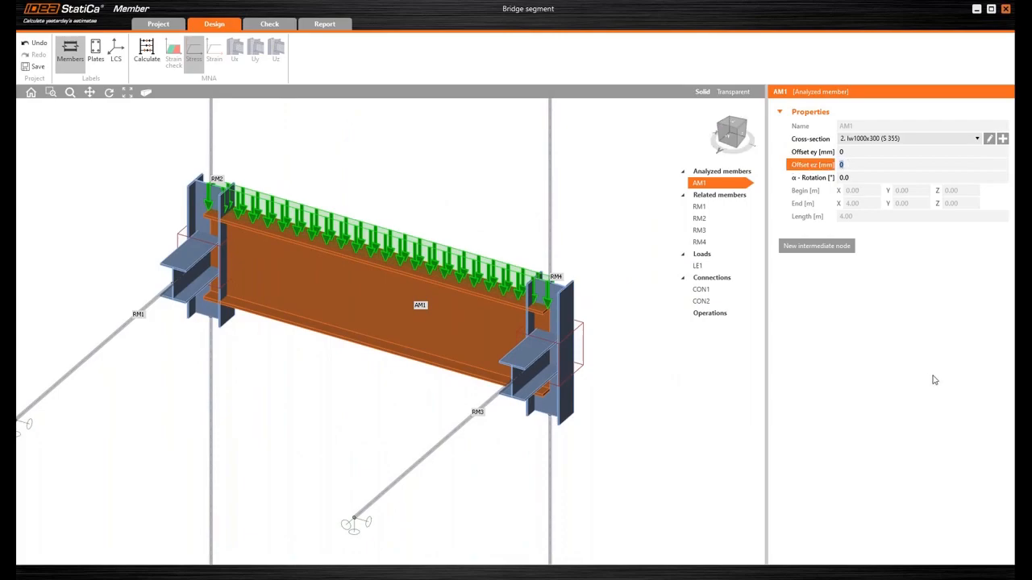
pyautogui.write('-100')
pyautogui.press('Tab')
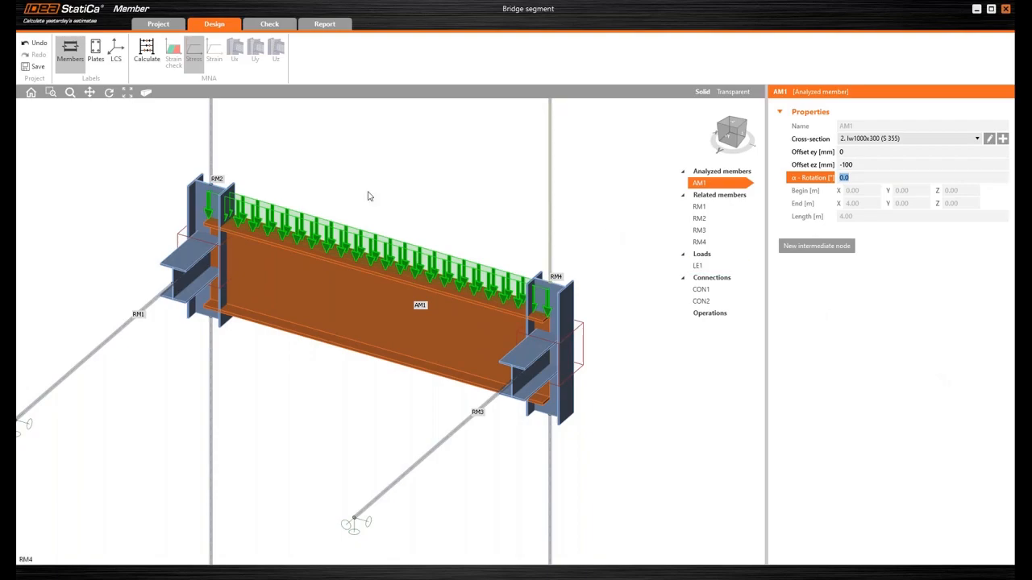
# - Delete all four default related members, RM1 to RM4, from the model
pyautogui.scroll(-2, 372, 178)
pyautogui.moveTo(385, 166); pyautogui.dragTo(399, 198, button='middle')
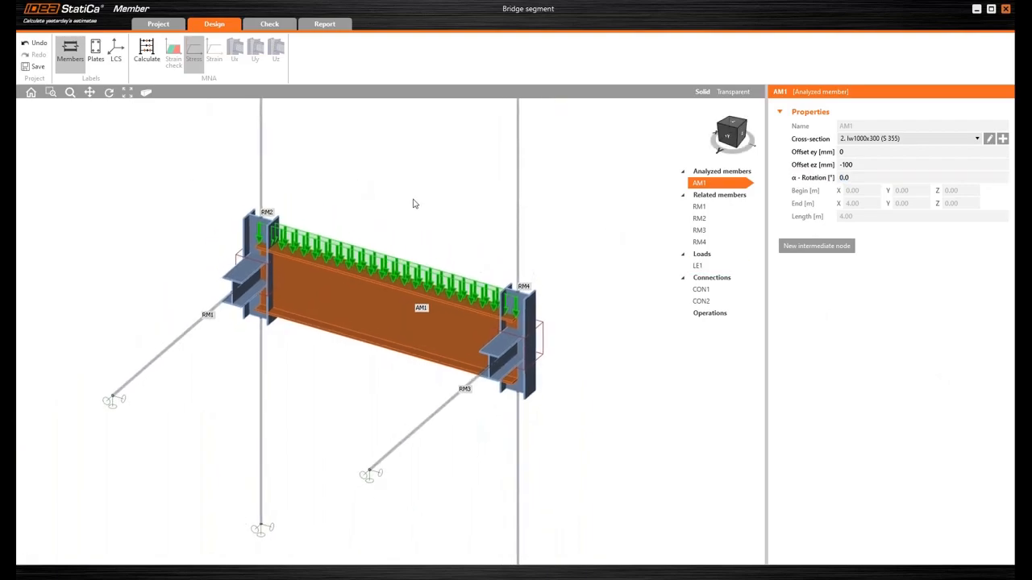
pyautogui.click(715, 210)
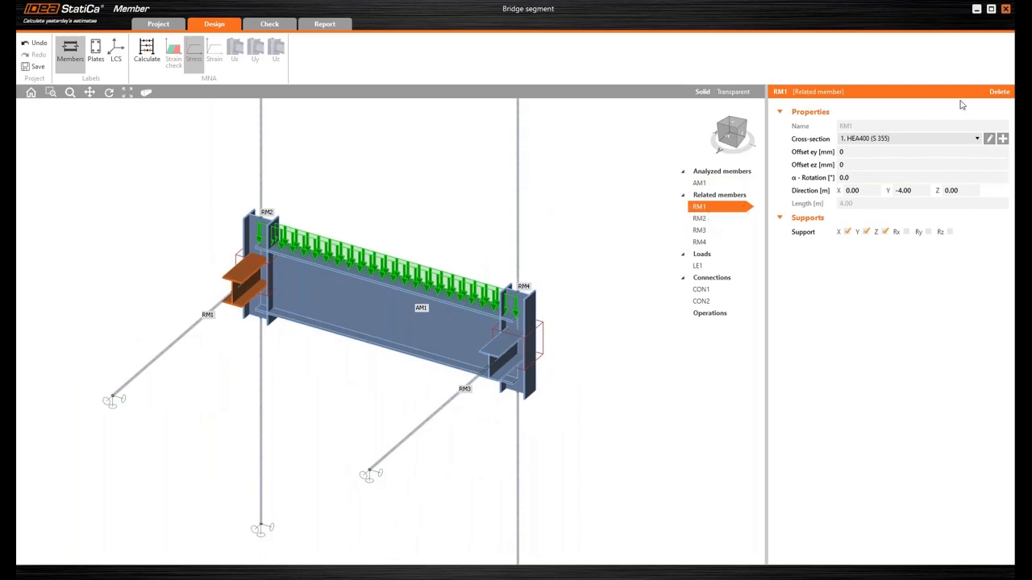
pyautogui.click(999, 92)
pyautogui.click(728, 208)
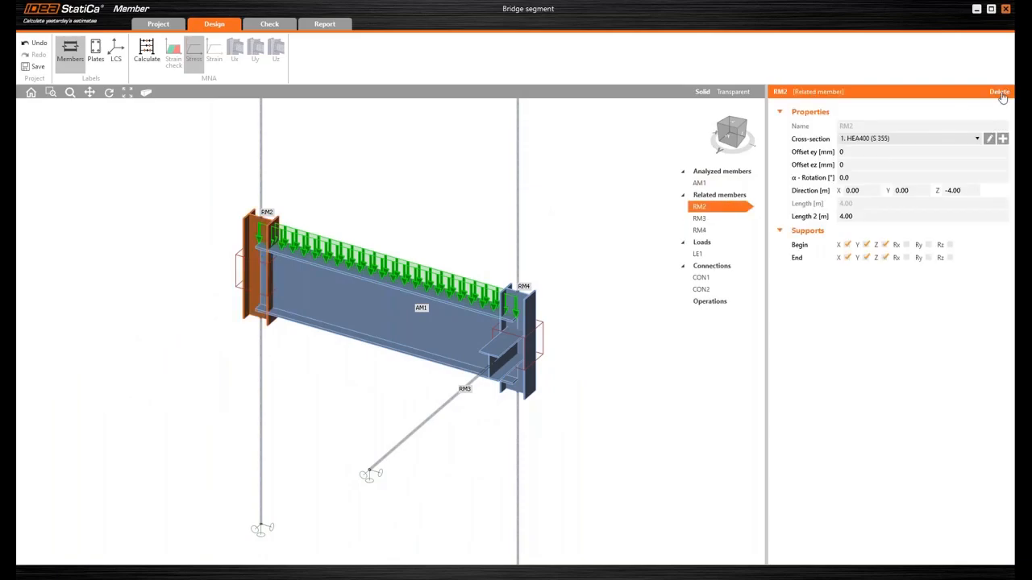
pyautogui.click(1003, 92)
pyautogui.click(732, 208)
pyautogui.click(999, 92)
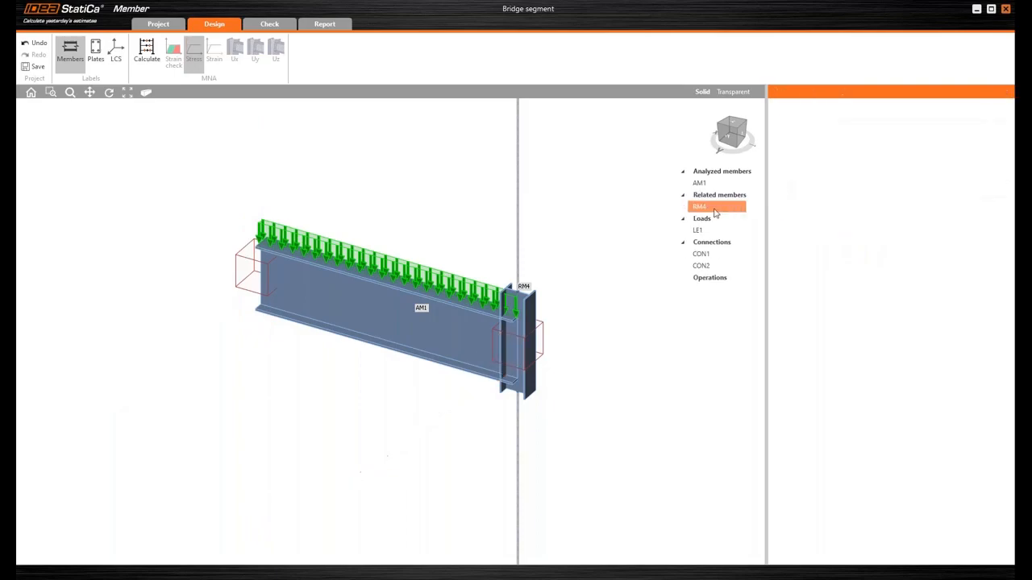
pyautogui.click(998, 92)
# - Add a continuous related member in the Y direction at both connections, CON1 and CON2
pyautogui.click(703, 242)
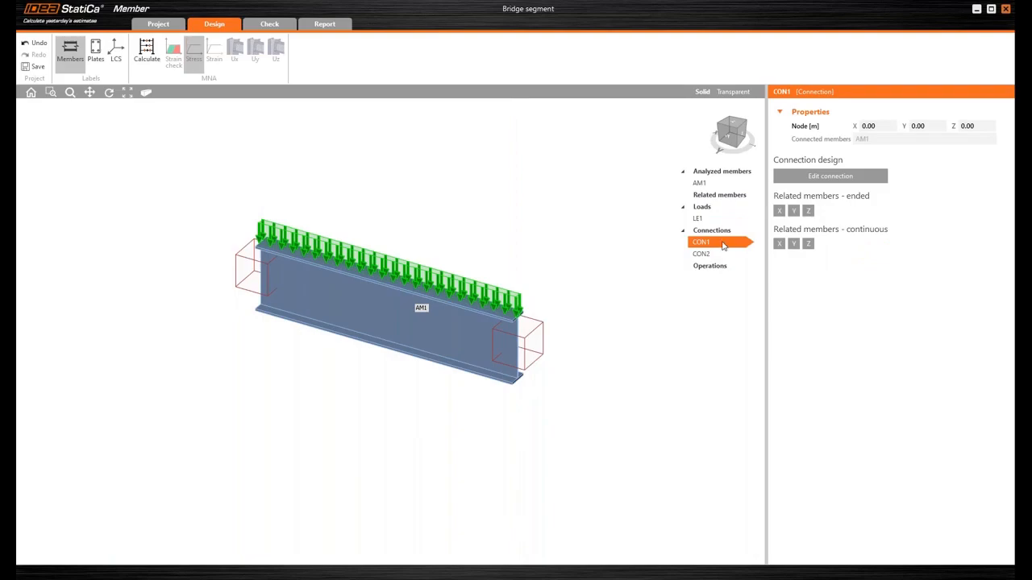
pyautogui.click(794, 245)
pyautogui.click(711, 266)
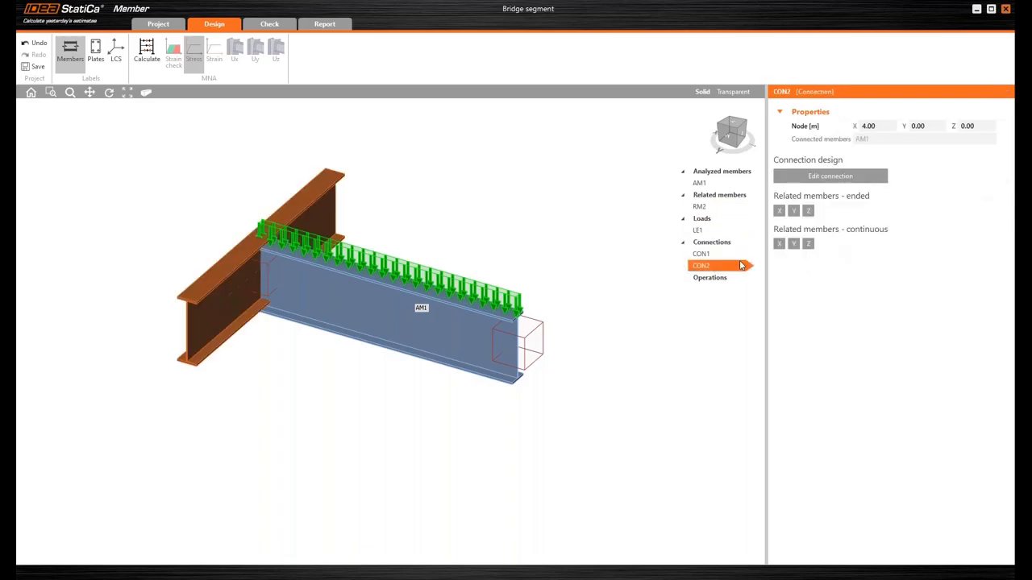
pyautogui.click(795, 245)
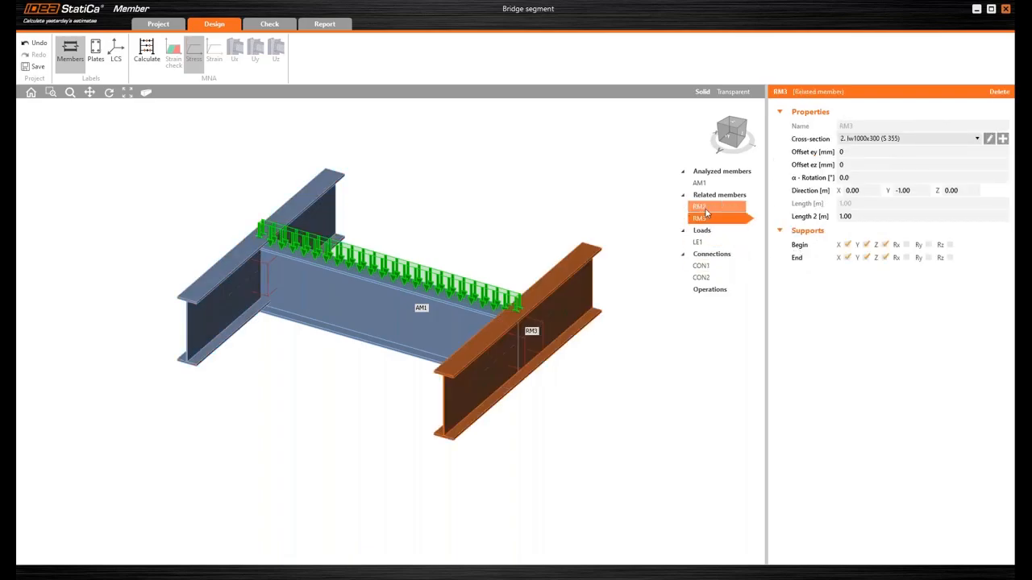
# - Start a new welded box section of type BoxFl as the cross-section of related member RM2
pyautogui.click(327, 193)
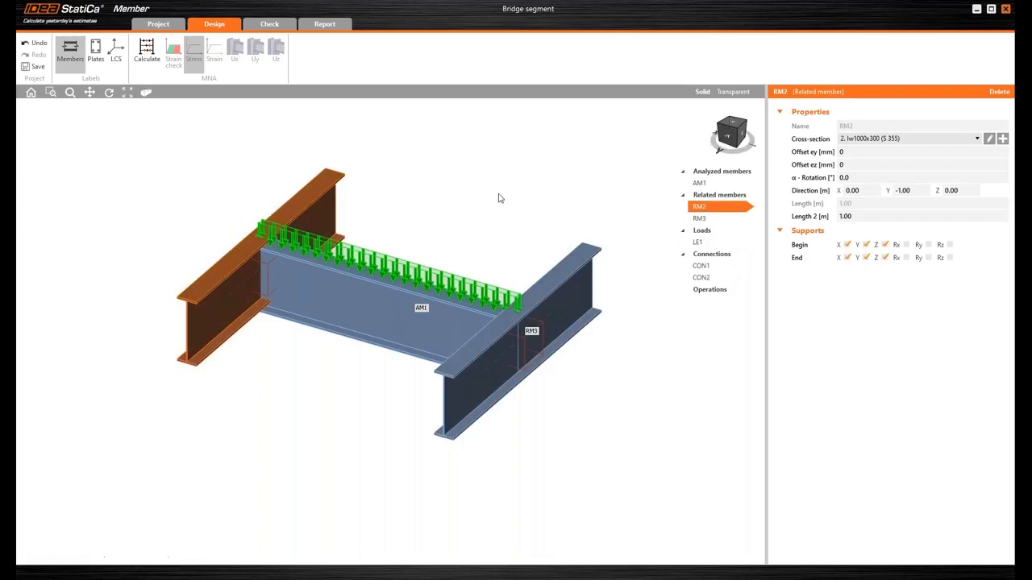
pyautogui.click(1003, 139)
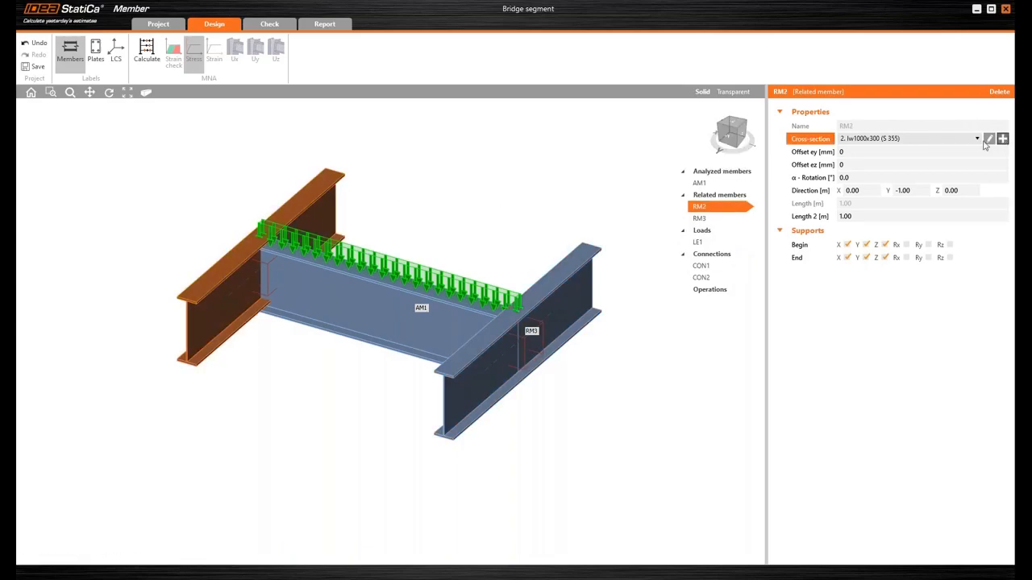
pyautogui.click(449, 189)
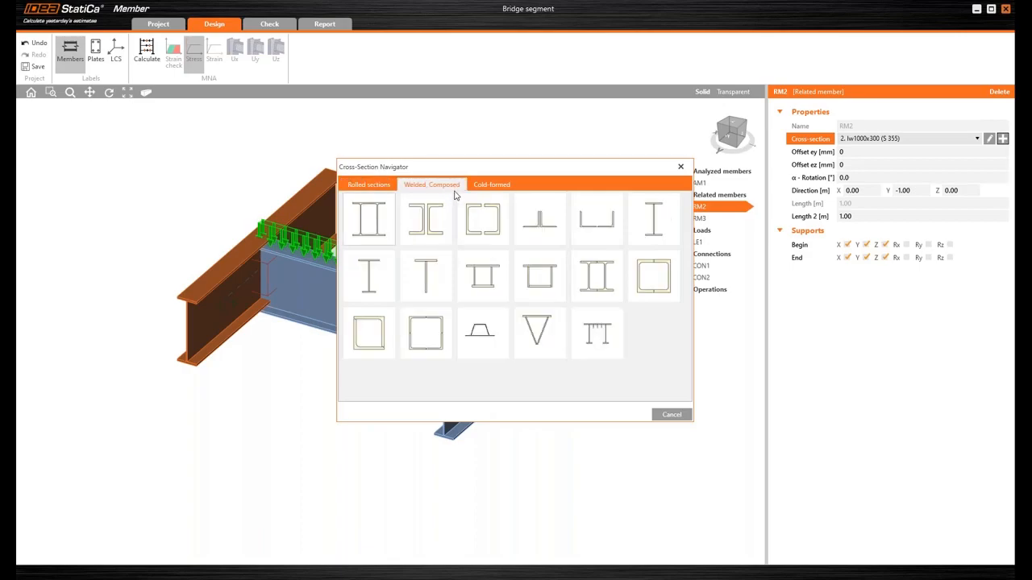
pyautogui.click(485, 279)
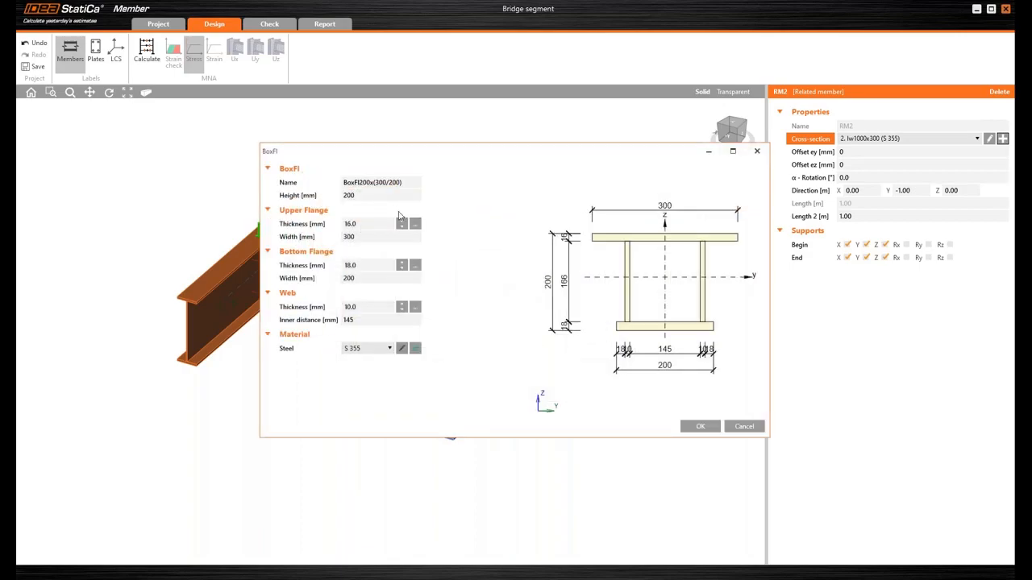
# - Set the box section's height to 1200 mm and its upper flange to 30 mm thick and 800 mm wide
pyautogui.click(385, 196)
pyautogui.write('120')
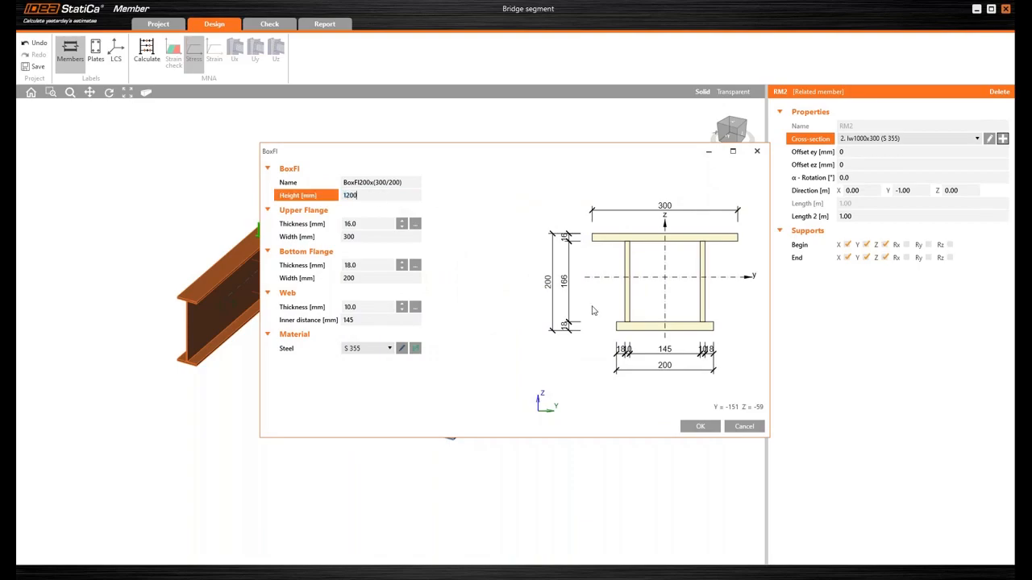
pyautogui.press('Tab')
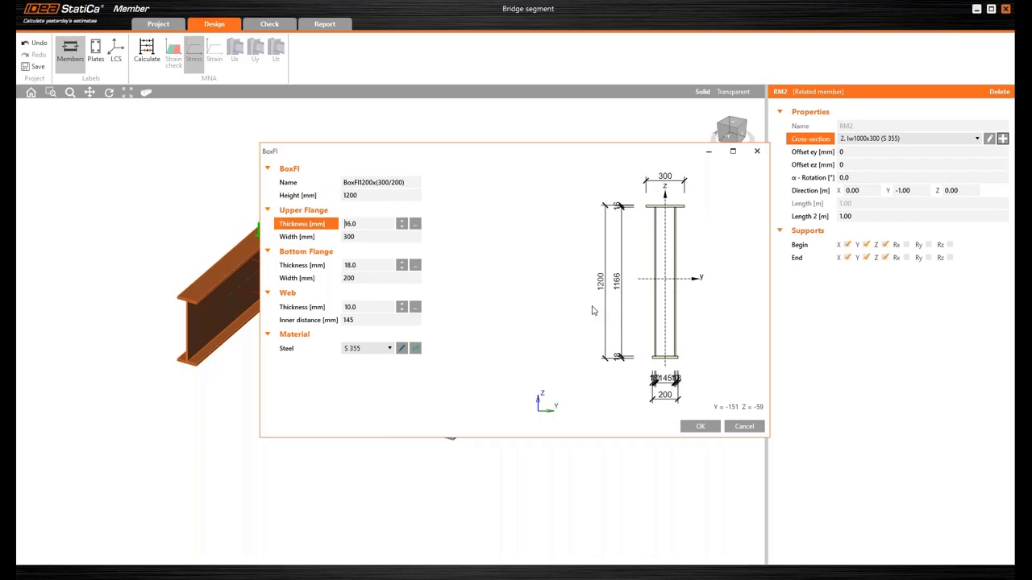
pyautogui.write('21')
pyautogui.scroll(9, 373, 224)
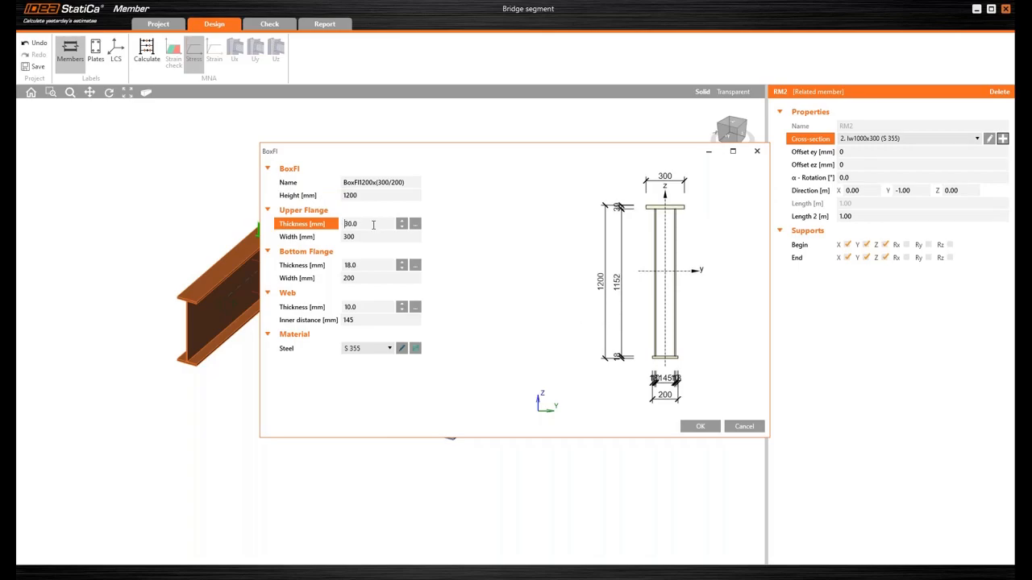
pyautogui.press('Tab')
pyautogui.write('80')
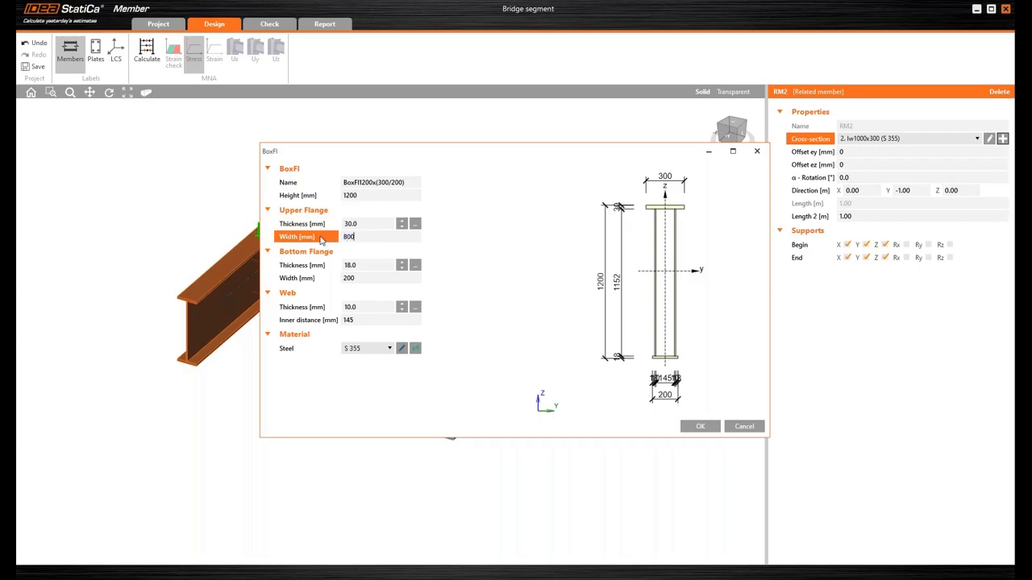
# - Set the box section's bottom flange to 30 mm thickness and 800 mm width
pyautogui.press('Tab')
pyautogui.scroll(11, 365, 266)
pyautogui.scroll(1, 364, 266)
pyautogui.press('Tab')
pyautogui.write('8')
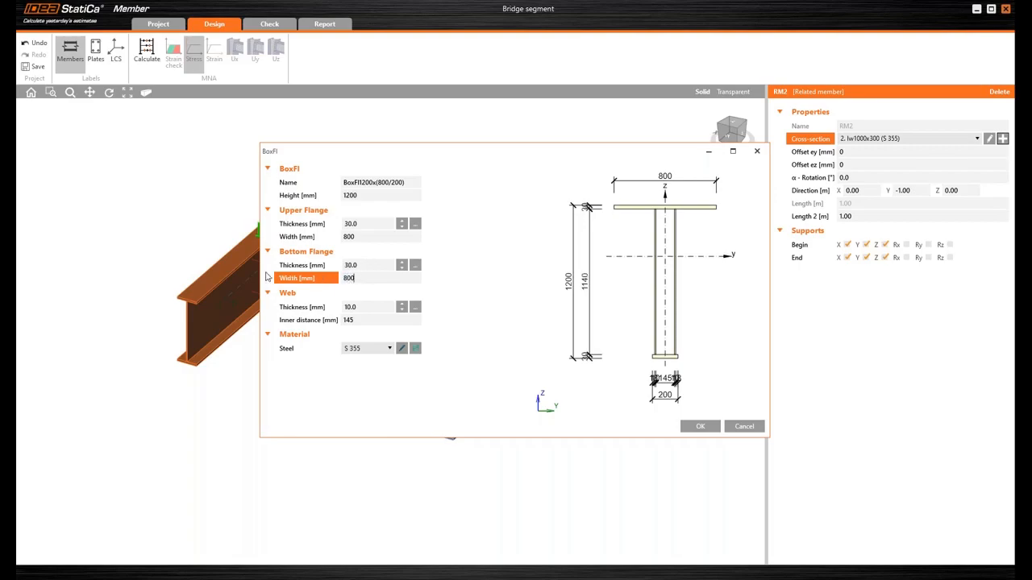
pyautogui.write('00')
# - Set the box section's web thickness to 16 mm and the inner distance between webs to 600 mm
pyautogui.press('Tab')
pyautogui.scroll(4, 368, 306)
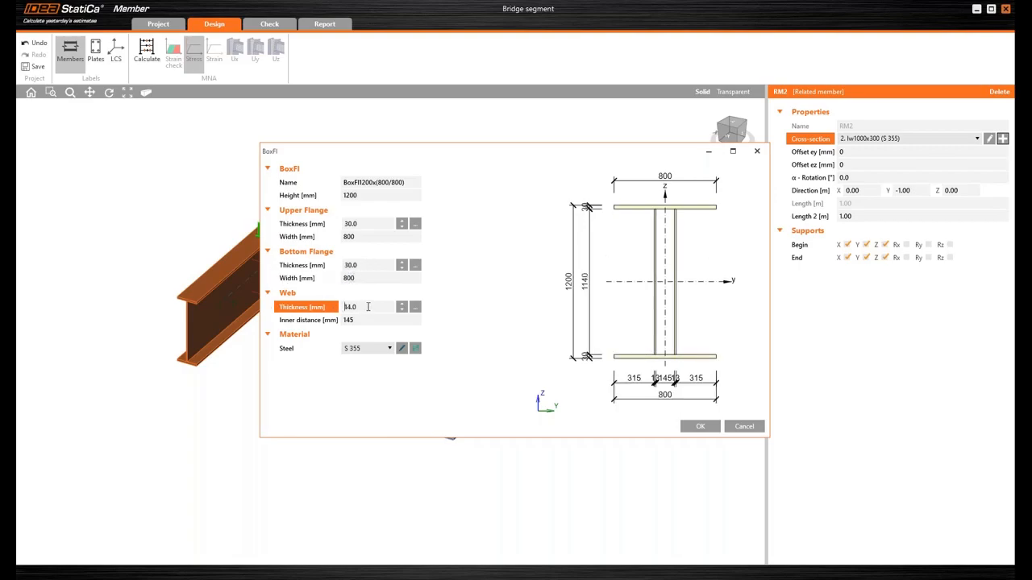
pyautogui.scroll(1, 368, 307)
pyautogui.press('Tab')
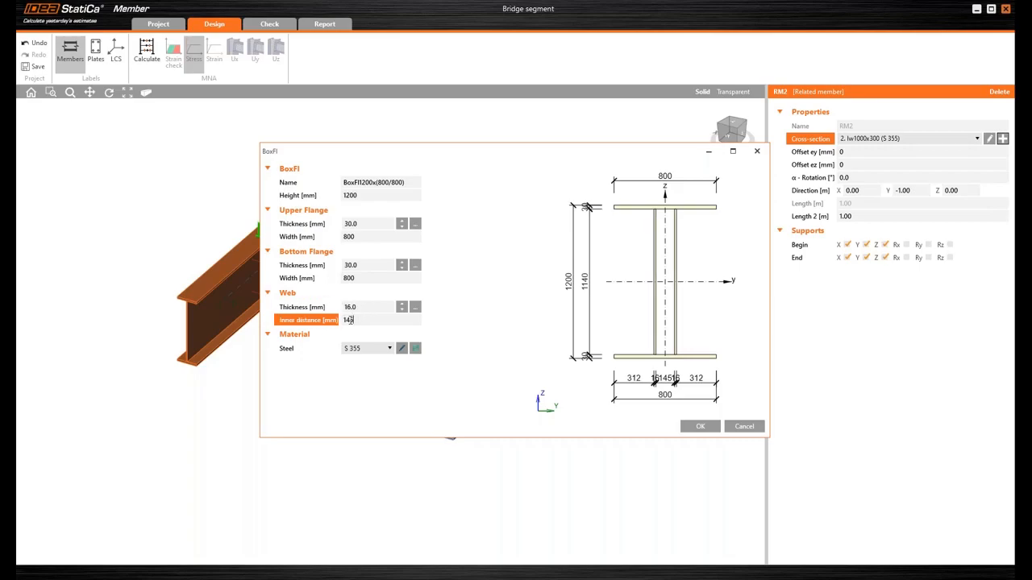
pyautogui.write('600')
pyautogui.press('Tab')
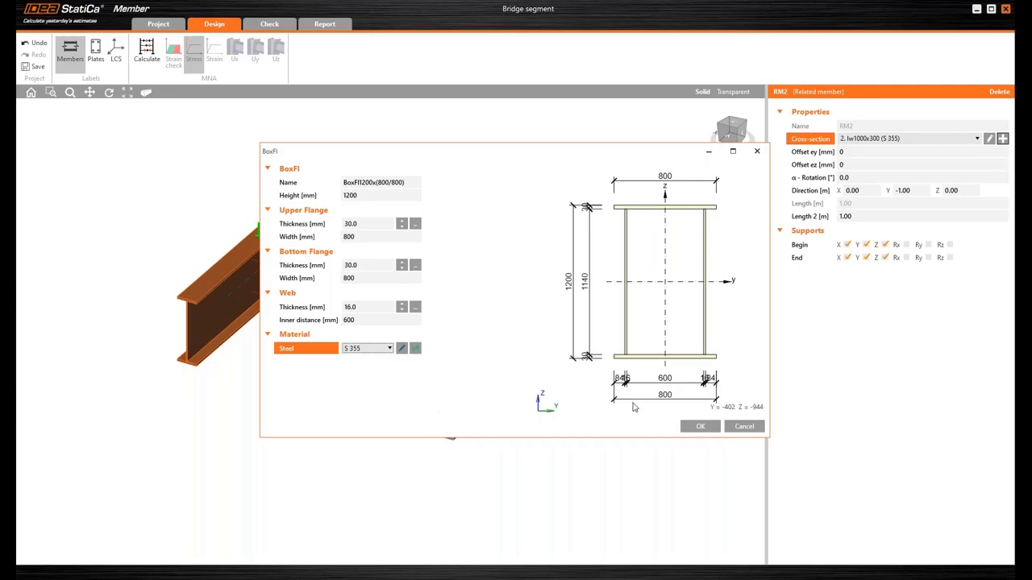
# - Confirm the BoxFl1200x(800/800) section in S 355 and assign it to related member RM2
pyautogui.click(697, 427)
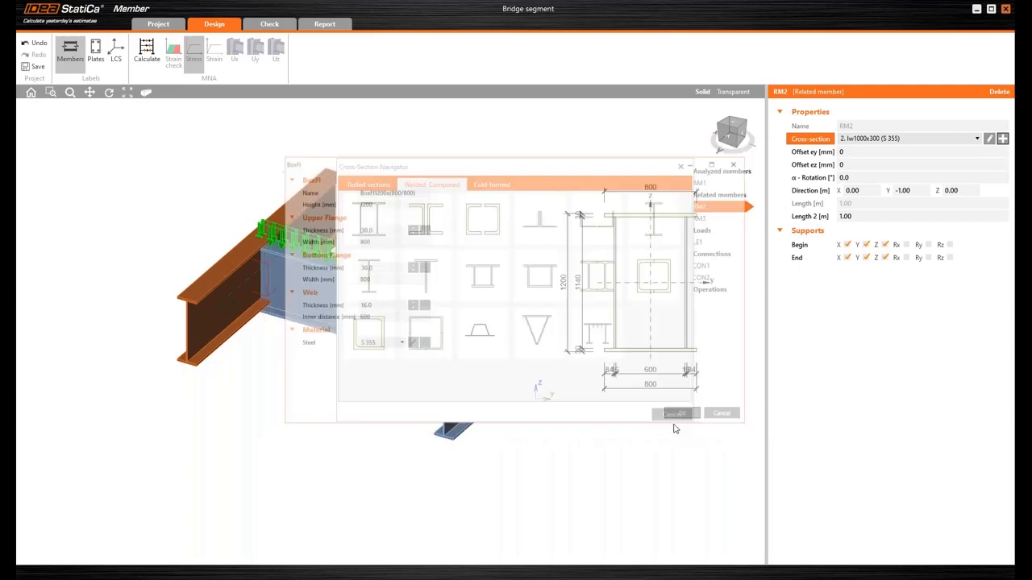
pyautogui.moveTo(461, 236); pyautogui.dragTo(451, 239, button='middle')
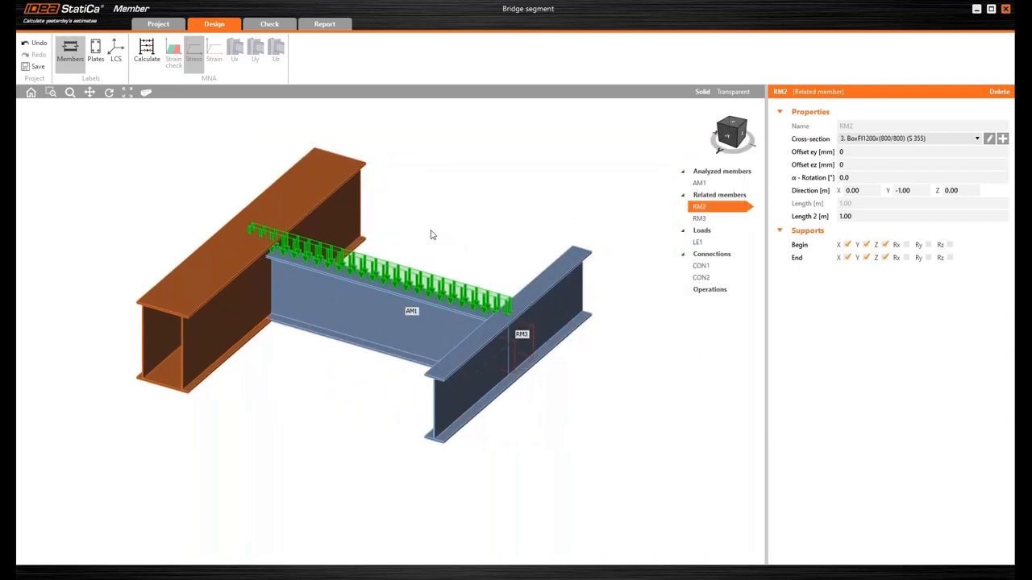
pyautogui.moveTo(392, 193); pyautogui.dragTo(392, 172, button='right')
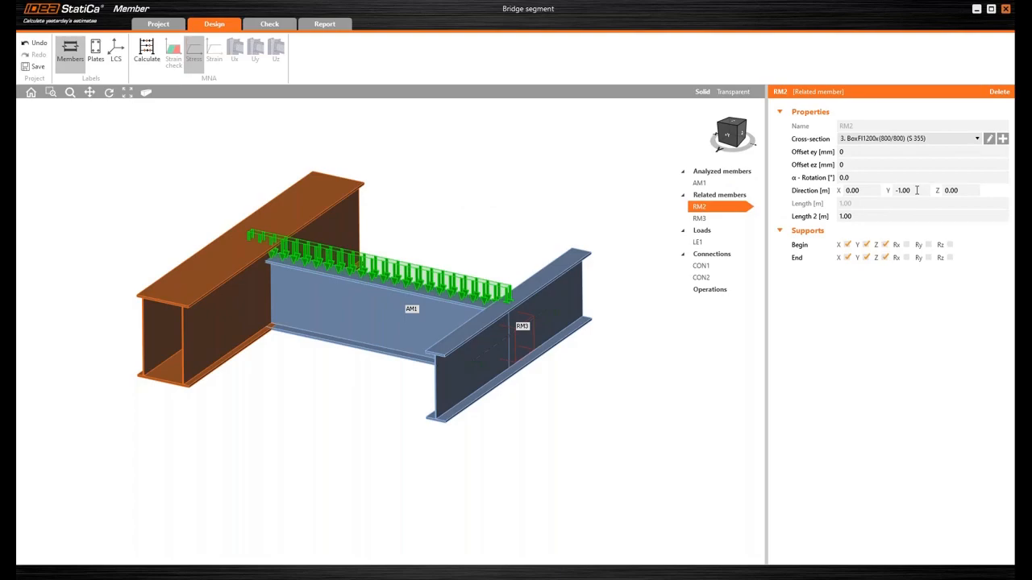
pyautogui.click(916, 190)
pyautogui.write('-20')
pyautogui.press('Tab')
# - Set RM2's Y direction to -2 m and its Length 2 to 2 m
pyautogui.click(919, 190)
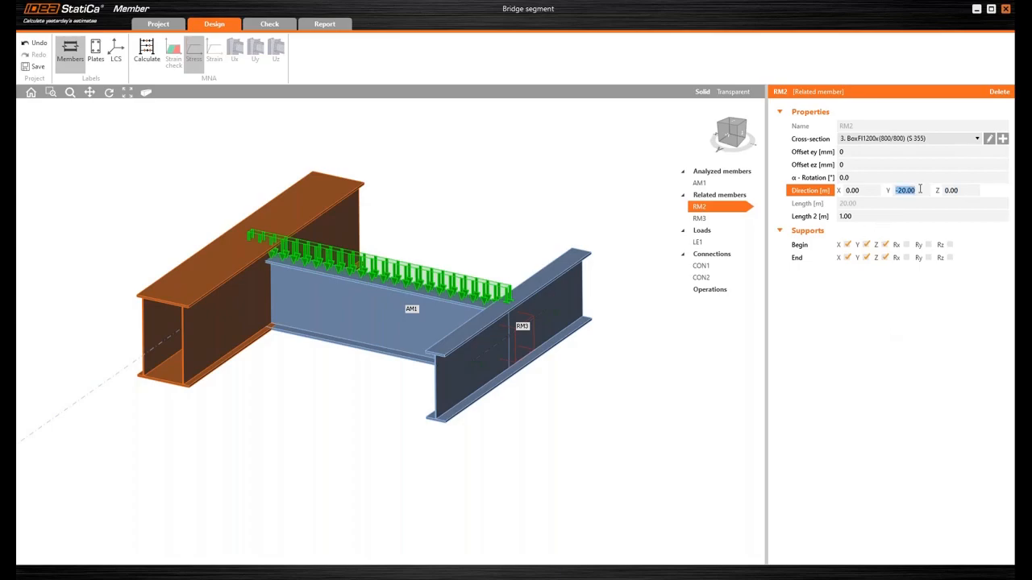
pyautogui.write('-2')
pyautogui.press('Tab')
pyautogui.press('Tab')
pyautogui.write('2')
pyautogui.press('Tab')
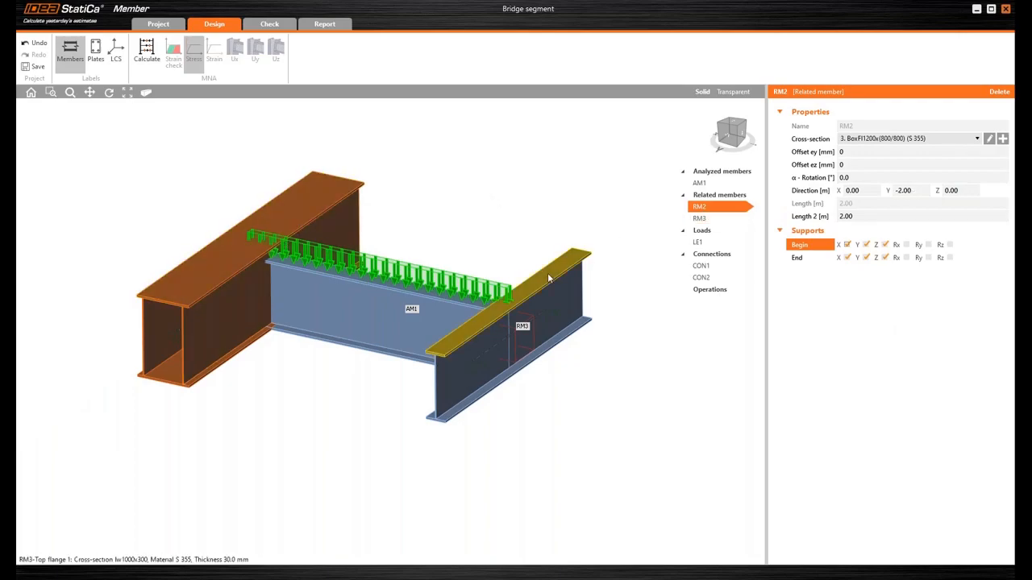
# - Release RM2's X support at the end and fix rotation Rx at both the begin and end supports
pyautogui.click(846, 258)
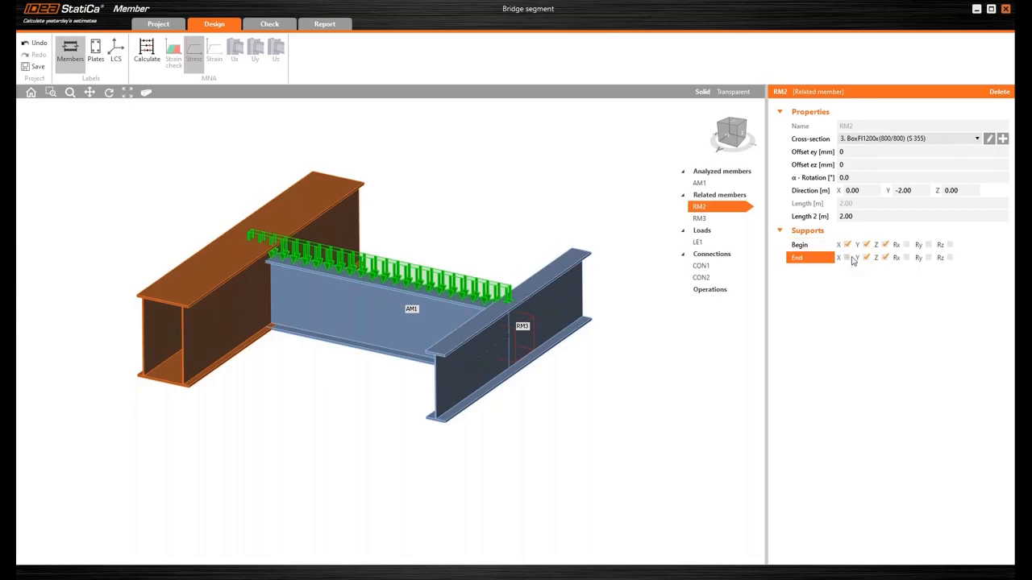
pyautogui.click(906, 246)
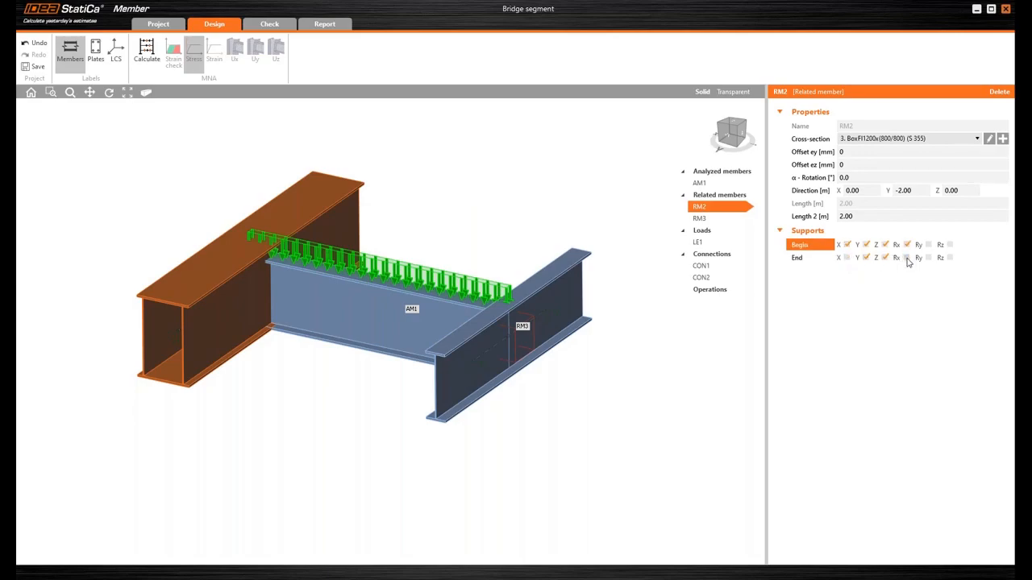
pyautogui.click(907, 258)
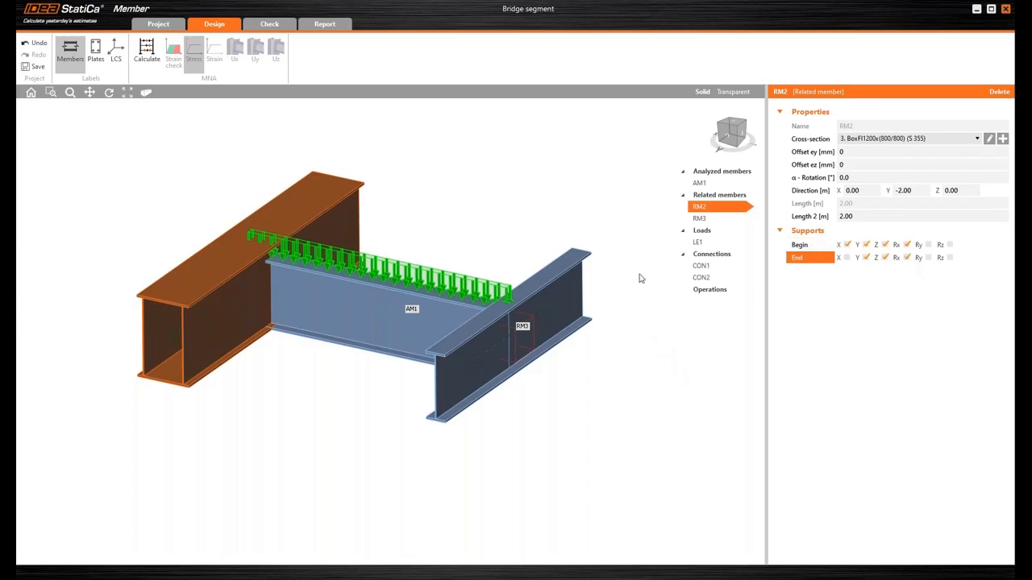
# - Assign the existing BoxFl1200x(800/800) cross-section to related member RM3
pyautogui.click(699, 219)
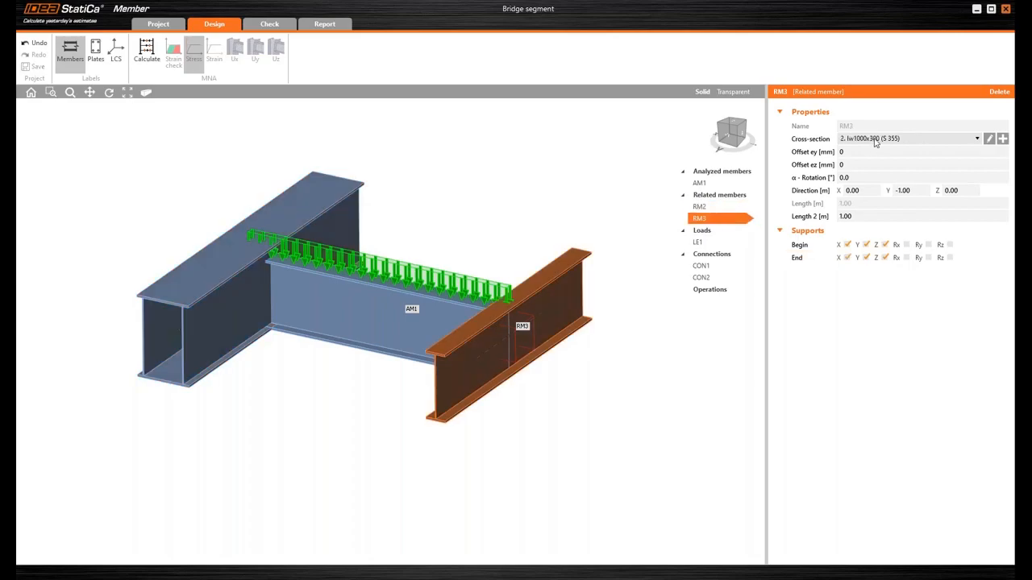
pyautogui.click(876, 139)
pyautogui.click(870, 168)
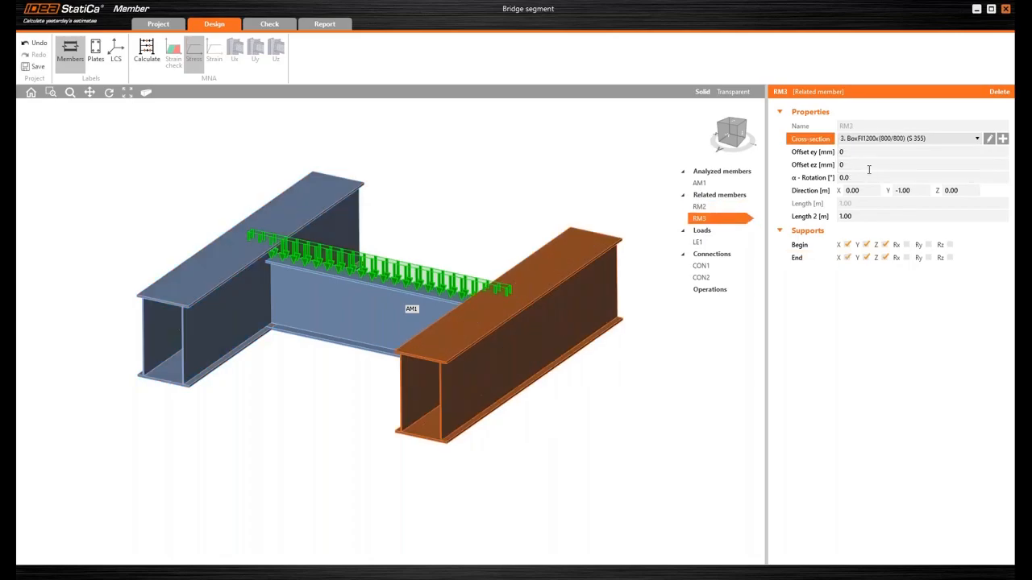
# - Set RM3's Y direction to -2 m and its Length 2 to 2 m
pyautogui.doubleClick(900, 190)
pyautogui.write('-2')
pyautogui.press('Return')
pyautogui.doubleClick(869, 216)
pyautogui.write('2')
pyautogui.press('Tab')
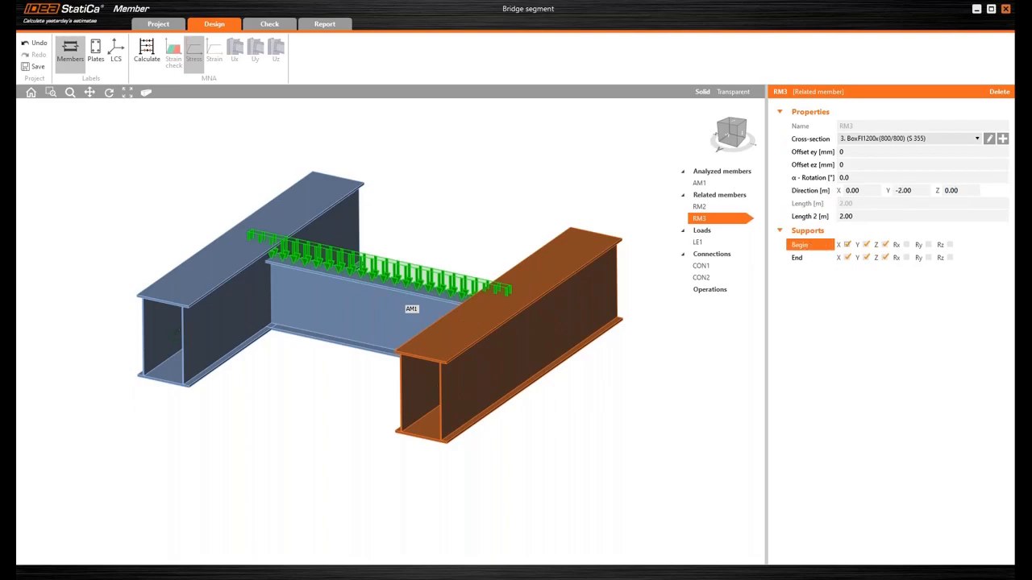
# - Release RM3's X support at the end and fix rotation Rx at both of its supports
pyautogui.click(847, 257)
pyautogui.click(906, 244)
pyautogui.click(906, 257)
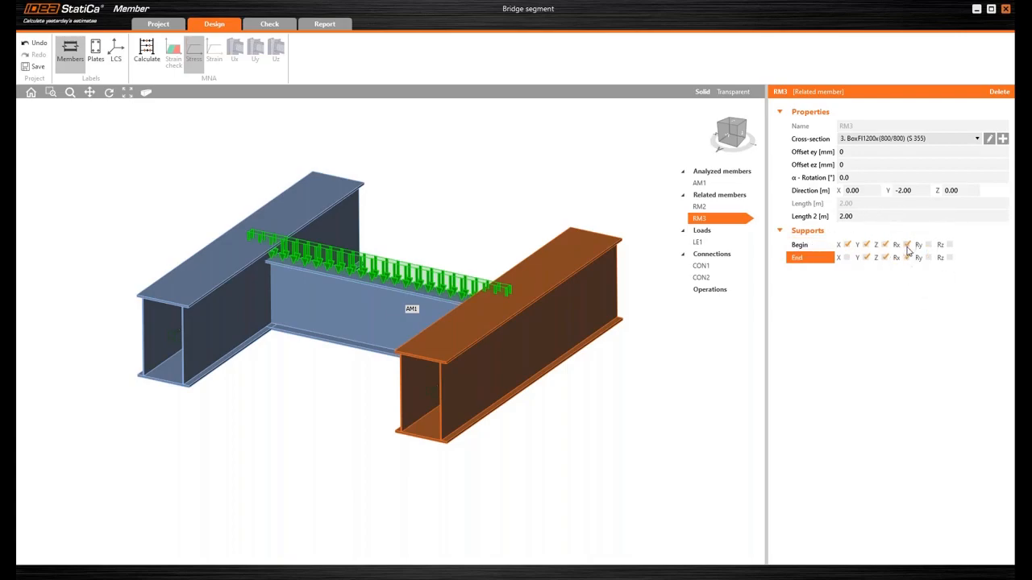
pyautogui.moveTo(592, 174); pyautogui.dragTo(587, 184, button='middle')
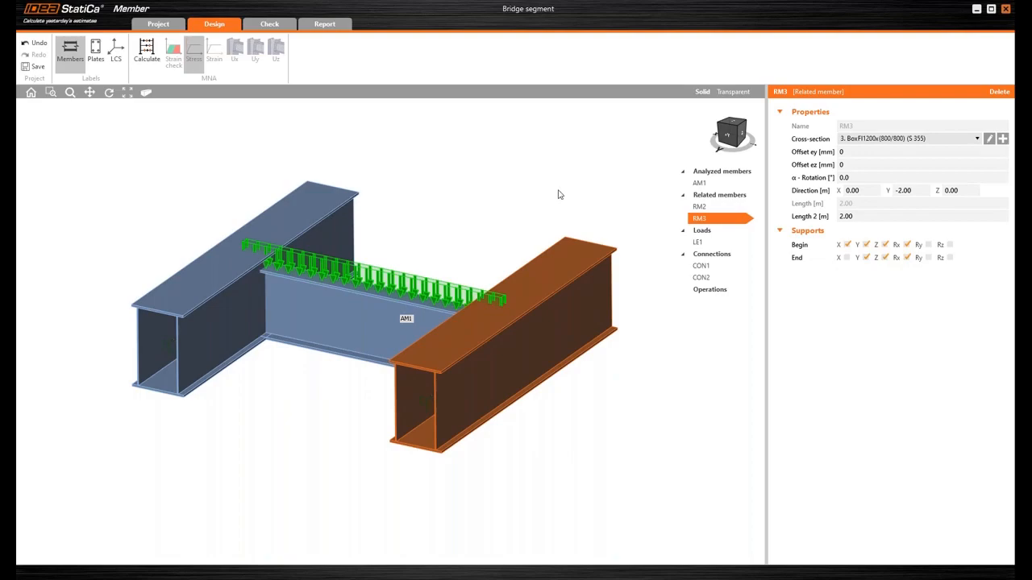
# - Open connection CON1 between AM1 and RM2 for editing in IDEA StatiCa Connection
pyautogui.click(703, 268)
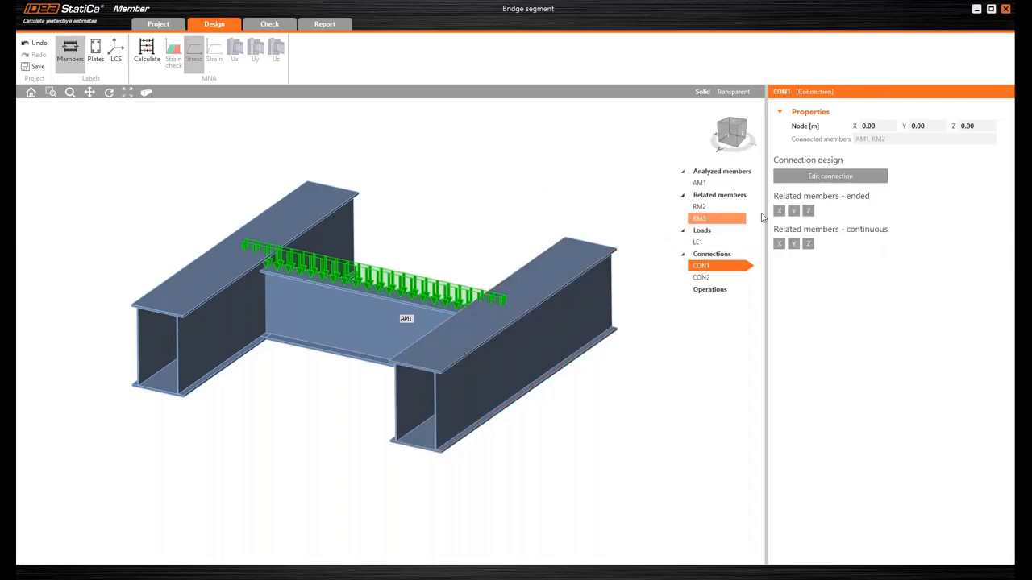
pyautogui.click(816, 177)
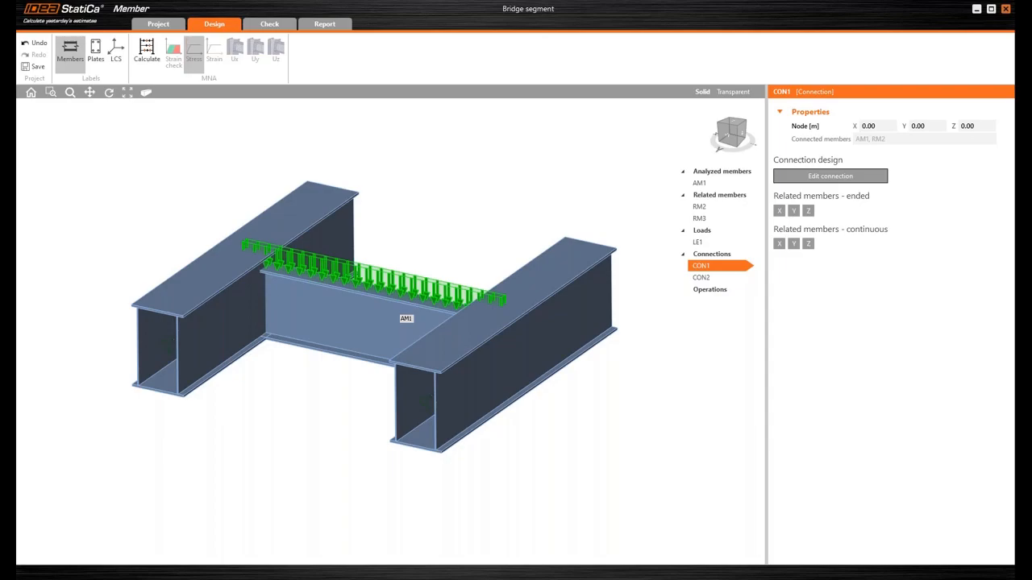
pyautogui.moveTo(806, 167); pyautogui.dragTo(603, 1)
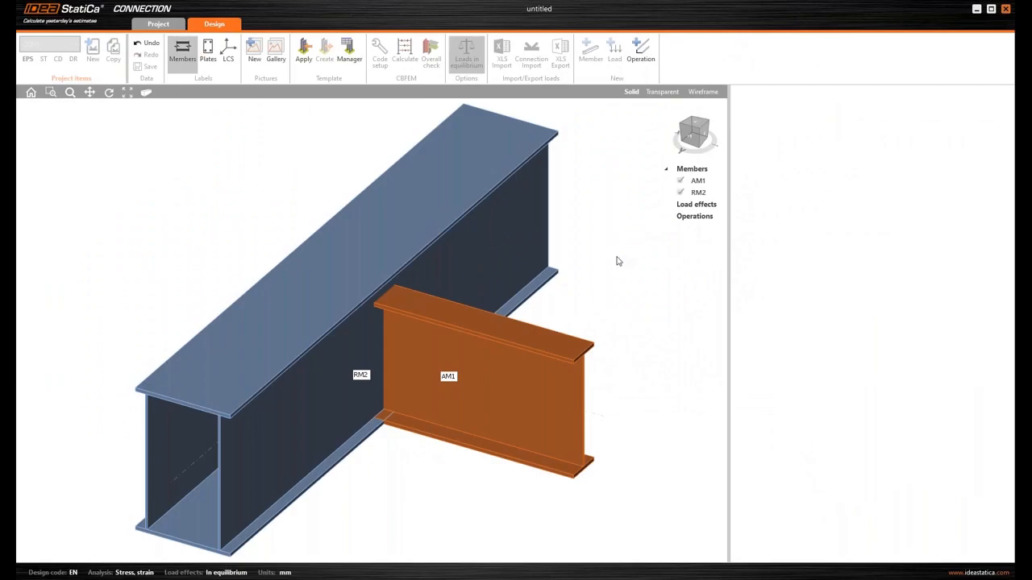
# - Add a Cut of member operation trimming AM1 by RM2 with the Surface cutting method
pyautogui.click(643, 62)
pyautogui.click(392, 151)
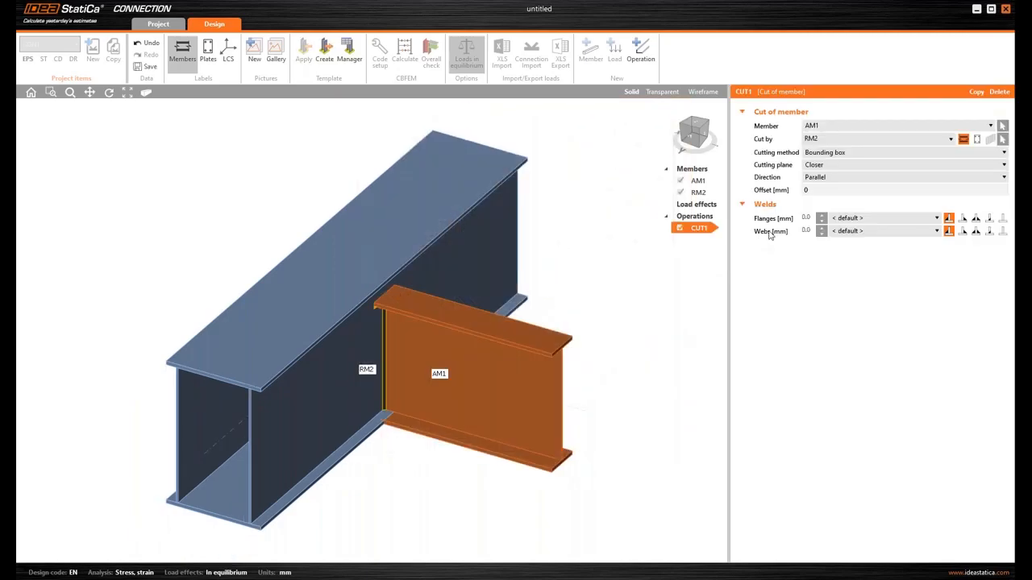
pyautogui.click(833, 154)
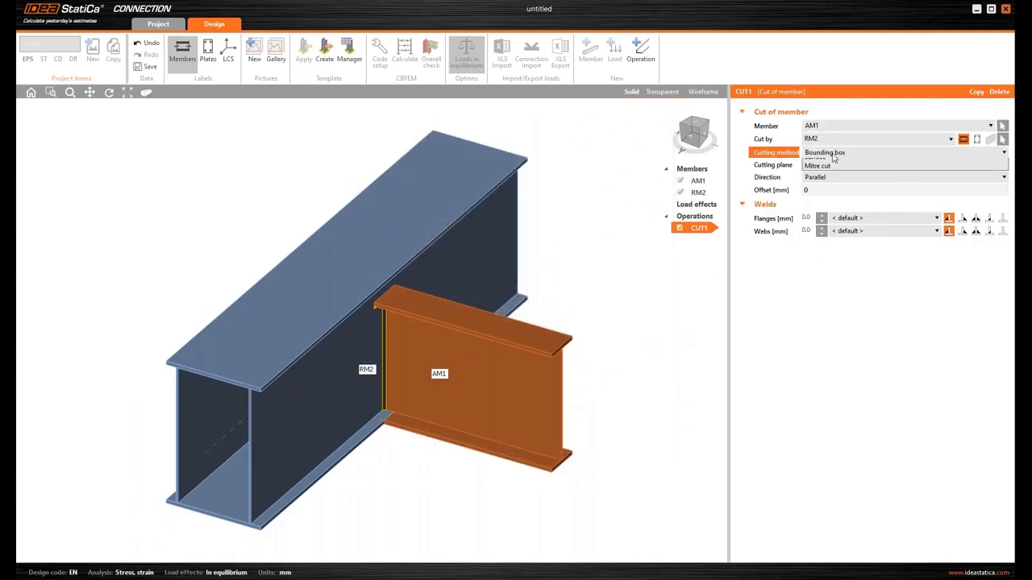
pyautogui.click(834, 163)
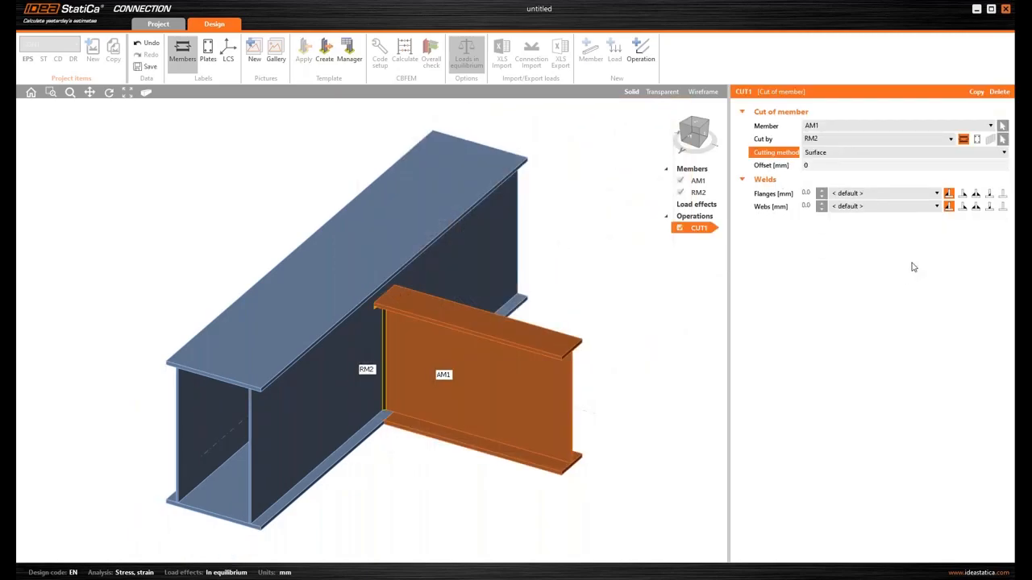
# - Set the cut's flange and web welds to double-sided fillets, and save and close the connection
pyautogui.click(976, 194)
pyautogui.click(975, 206)
pyautogui.moveTo(468, 431); pyautogui.dragTo(393, 376, button='right')
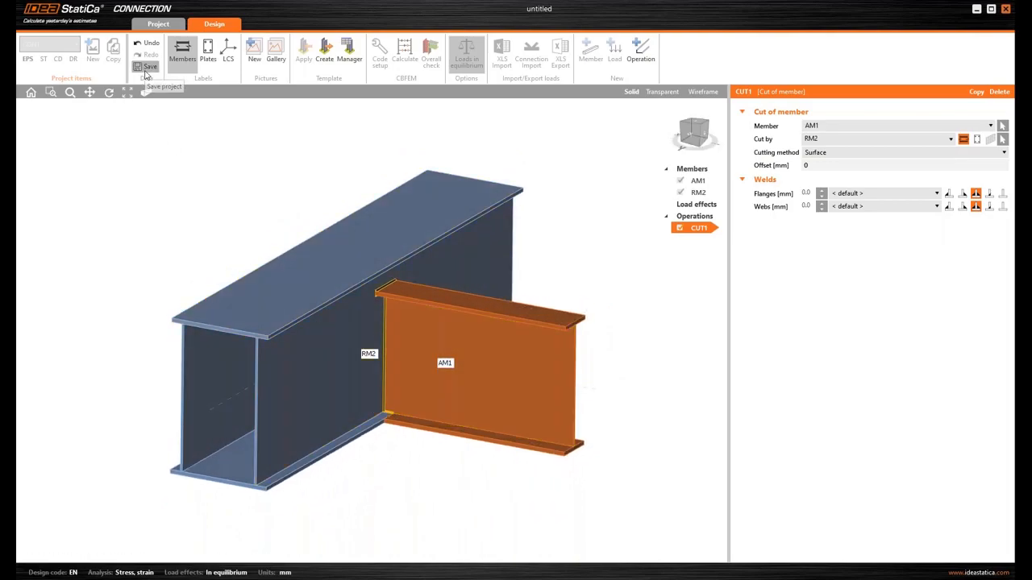
pyautogui.click(1007, 10)
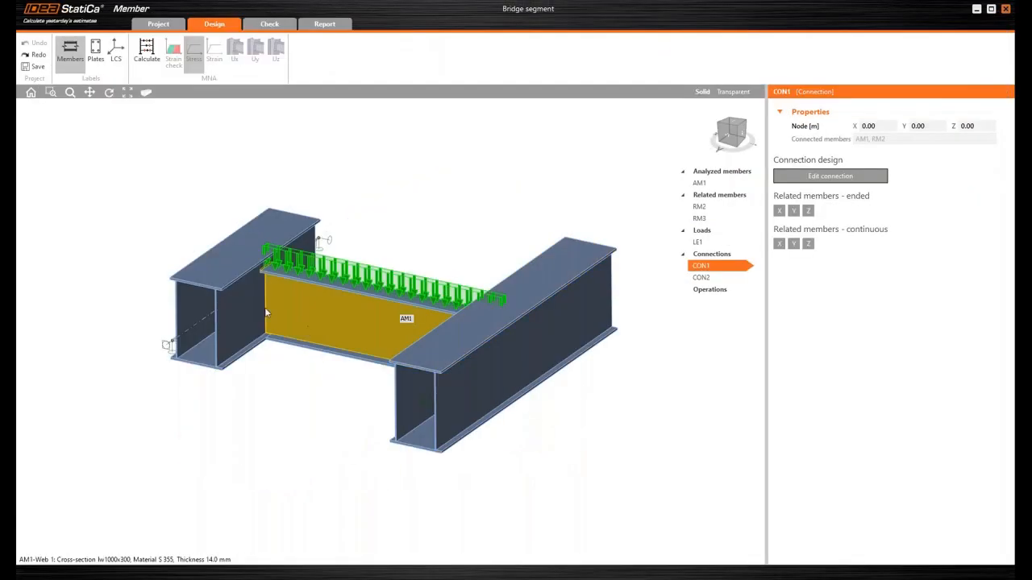
# - Apply the recent CON1 connection design to connection CON2 between AM1 and RM3
pyautogui.scroll(3, 264, 307)
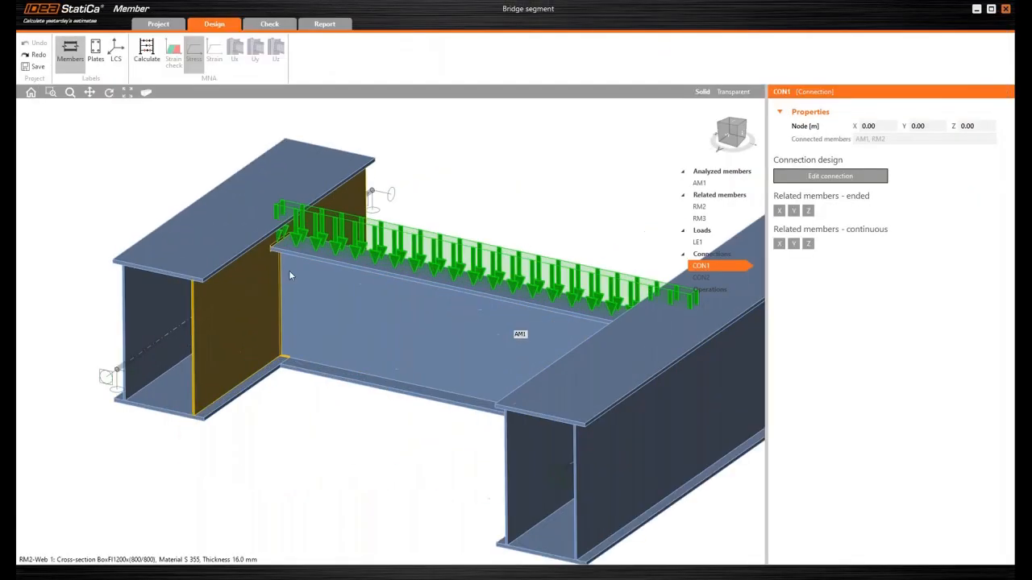
pyautogui.moveTo(279, 281); pyautogui.dragTo(365, 316, button='middle')
pyautogui.scroll(-5, 365, 316)
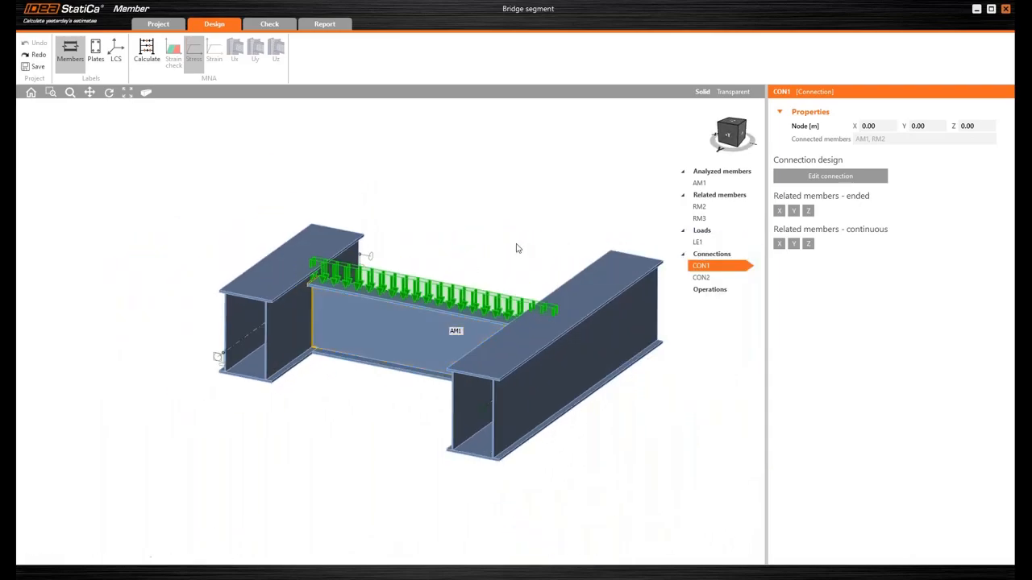
pyautogui.moveTo(645, 410); pyautogui.dragTo(567, 270, button='middle')
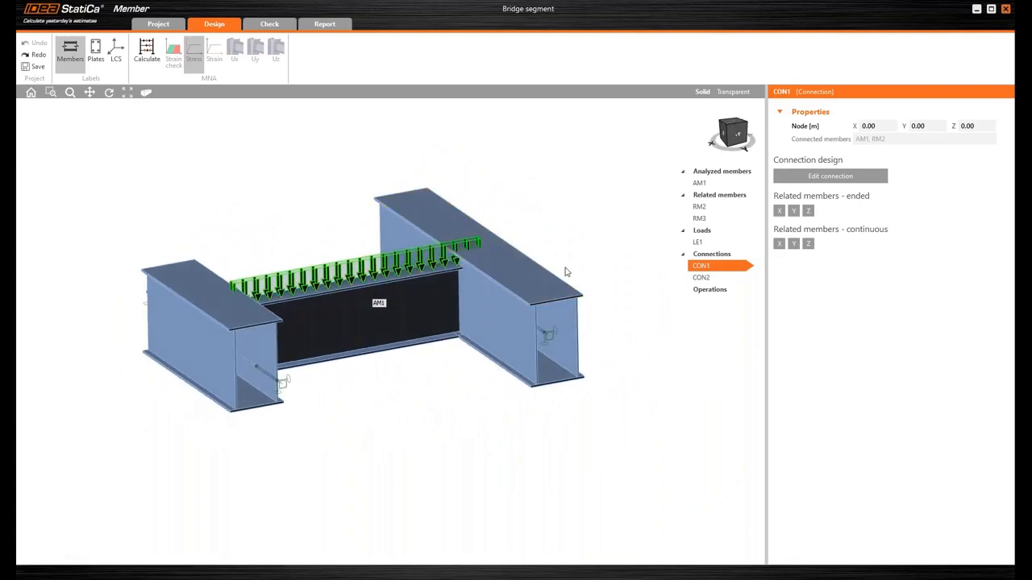
pyautogui.click(700, 278)
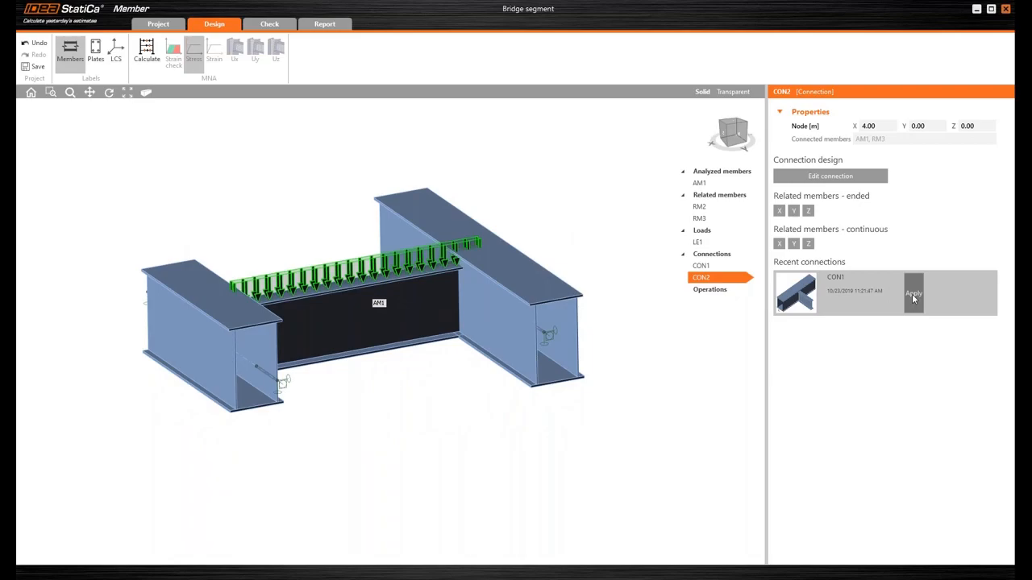
pyautogui.click(913, 297)
pyautogui.moveTo(496, 310); pyautogui.dragTo(386, 348, button='middle')
pyautogui.scroll(3, 382, 344)
pyautogui.moveTo(468, 214); pyautogui.dragTo(449, 216, button='middle')
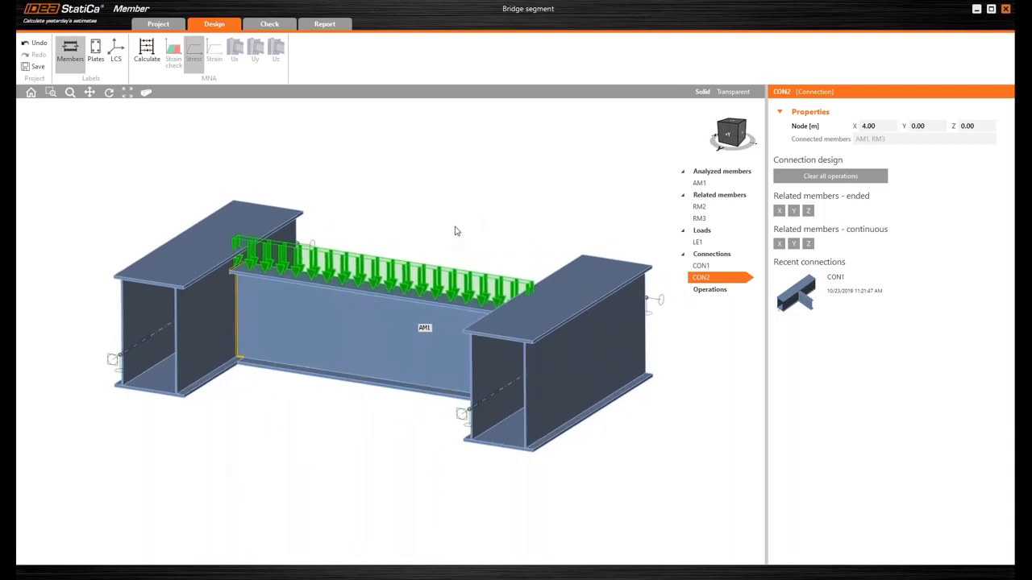
# - Set the line load on AM1 in load case LE1 to run from 1.3 m to 1.7 m
pyautogui.click(703, 244)
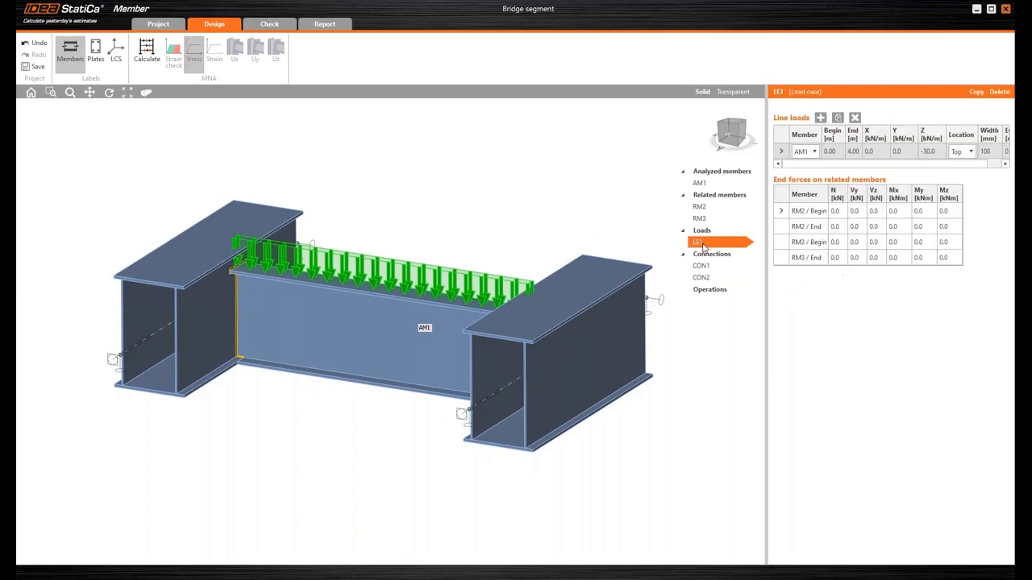
pyautogui.moveTo(766, 229); pyautogui.dragTo(708, 229)
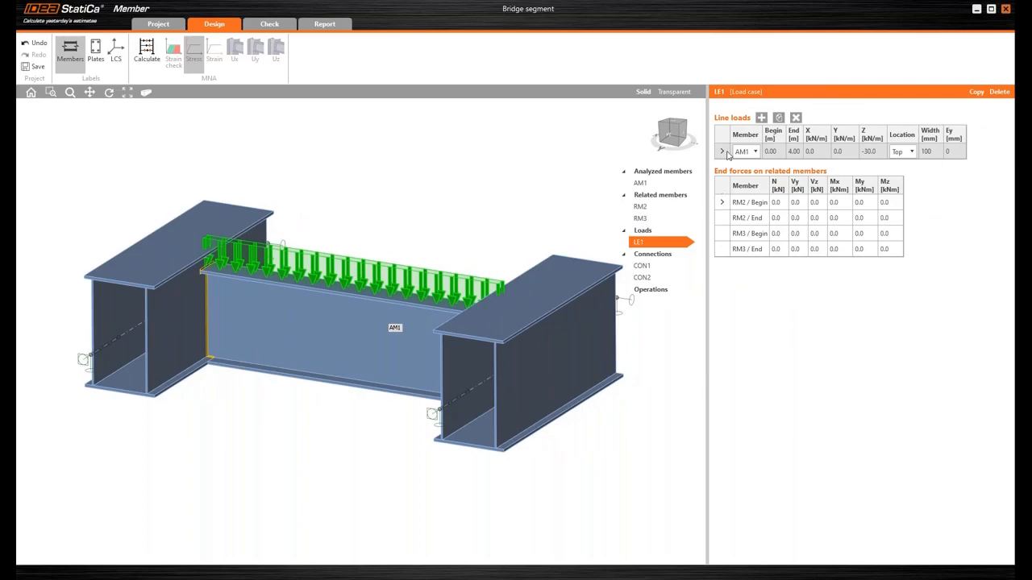
pyautogui.click(779, 152)
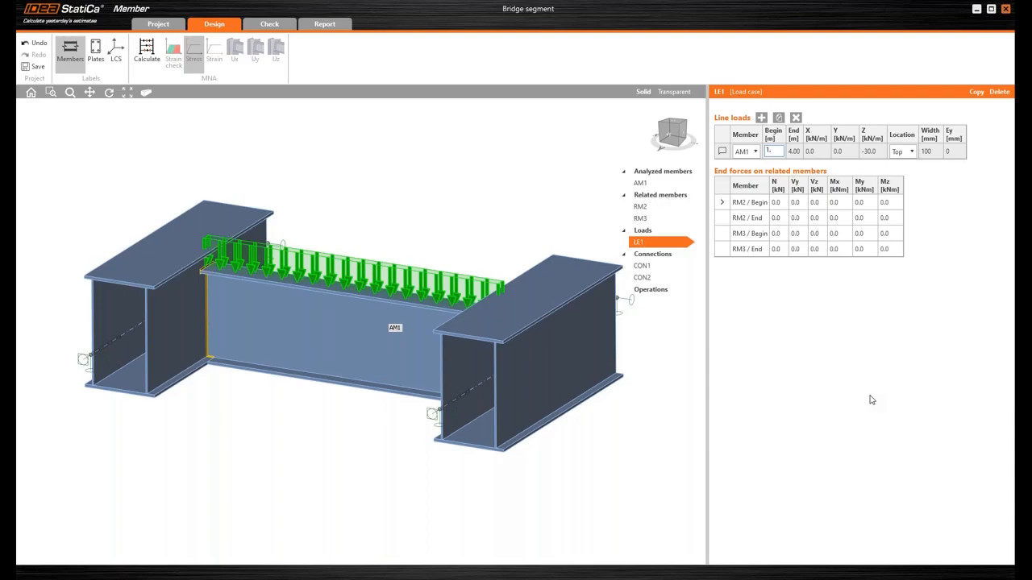
pyautogui.press('Tab')
pyautogui.write('1')
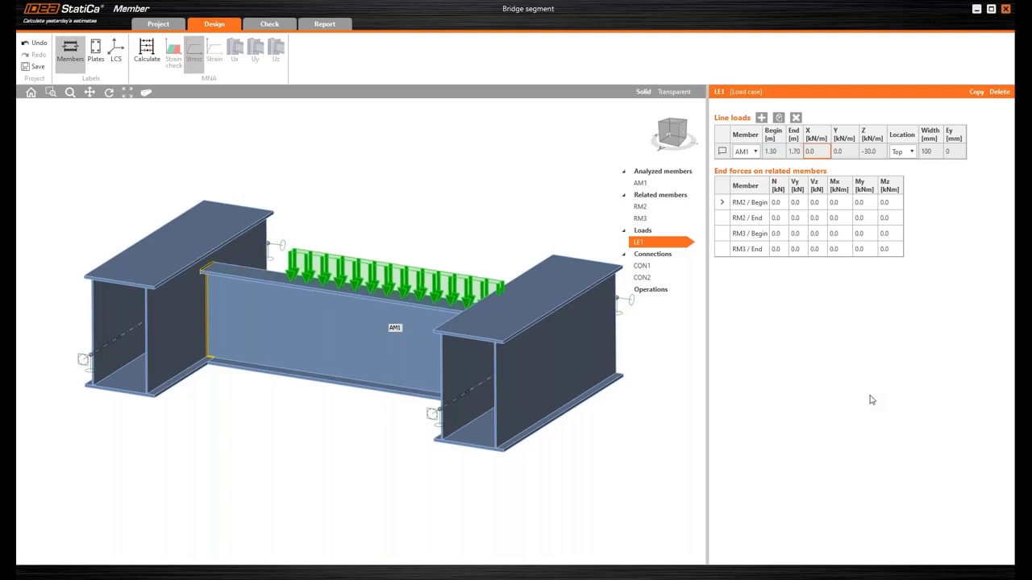
pyautogui.write('.7')
pyautogui.press('Tab')
# - Set the Z intensity of AM1's line load to -6000 kN/m
pyautogui.click(874, 151)
pyautogui.write('-')
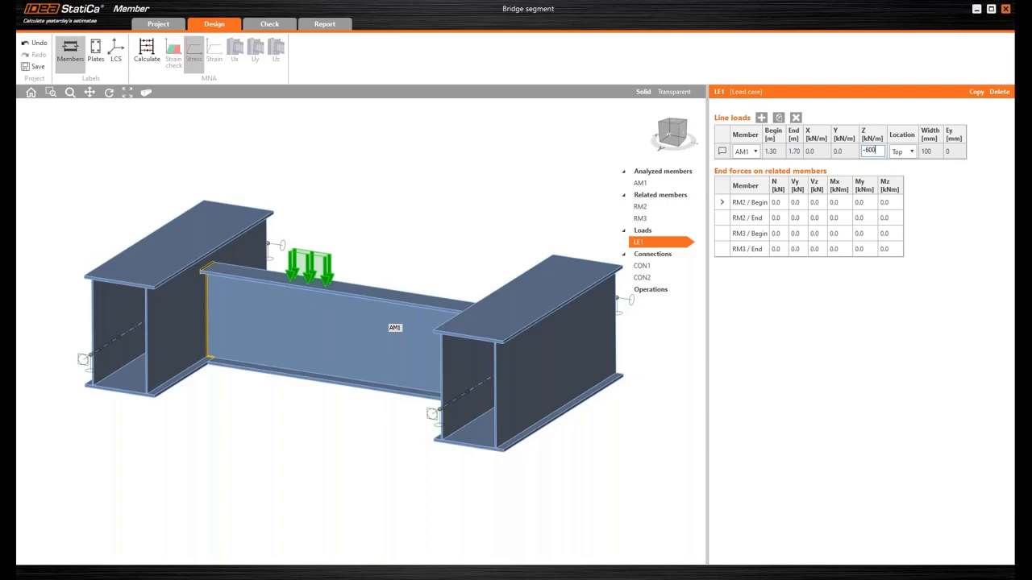
pyautogui.press('Tab')
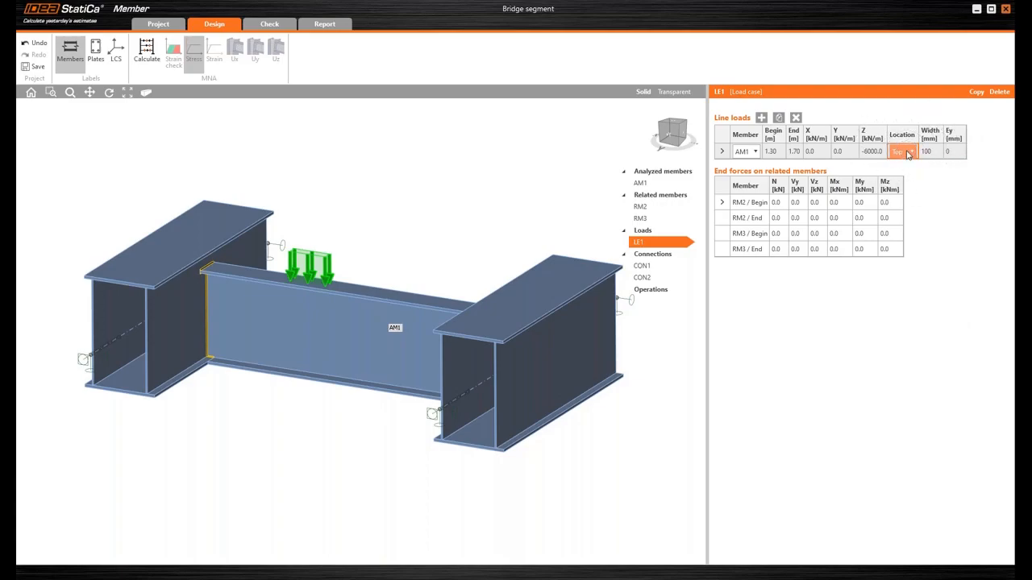
# - Add a second line load on AM1 from 2.3 m to 2.7 m with a Z intensity of -6000 kN/m
pyautogui.click(761, 118)
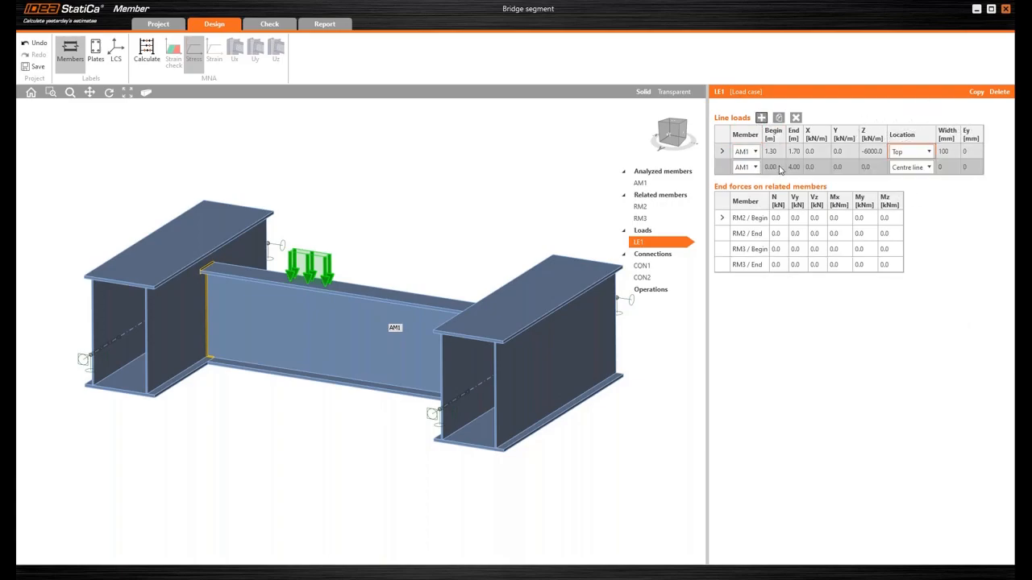
pyautogui.click(779, 167)
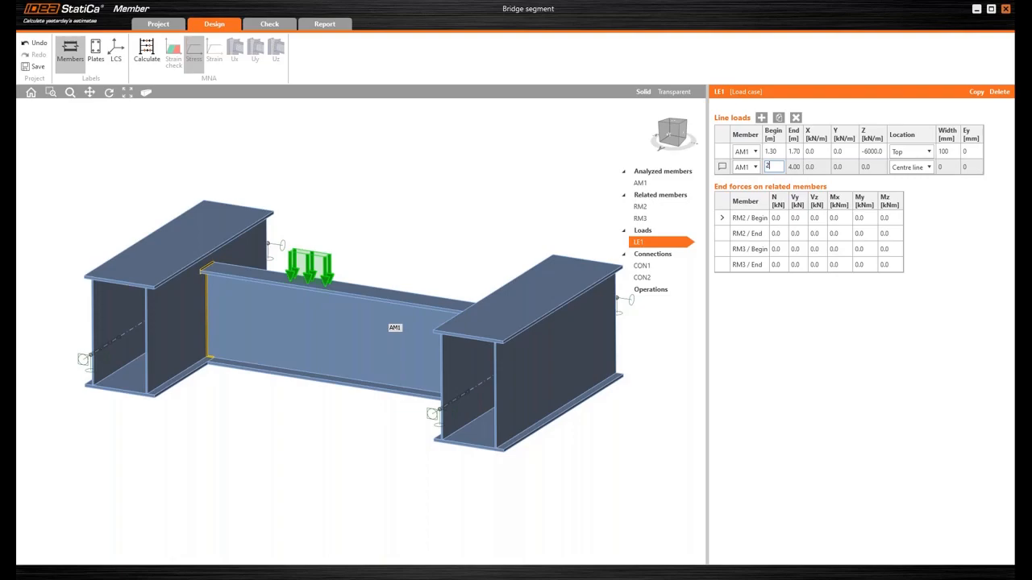
pyautogui.press('Tab')
pyautogui.write('2')
pyautogui.press('Tab')
pyautogui.click(873, 167)
pyautogui.press('Tab')
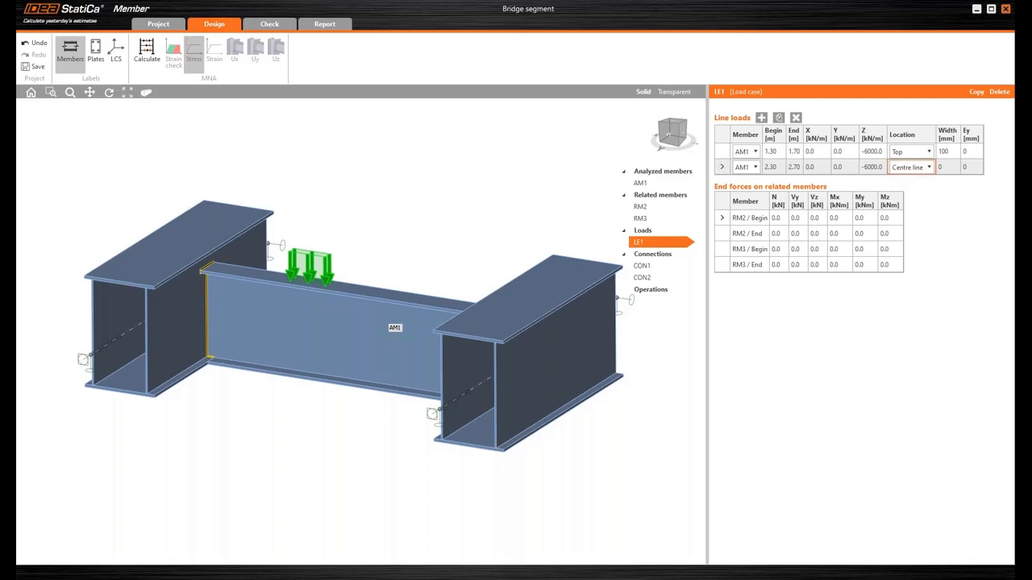
# - Place AM1's second line load, from 2.3 m to 2.7 m, at the Top location with a width of 100 mm
pyautogui.click(908, 170)
pyautogui.click(908, 195)
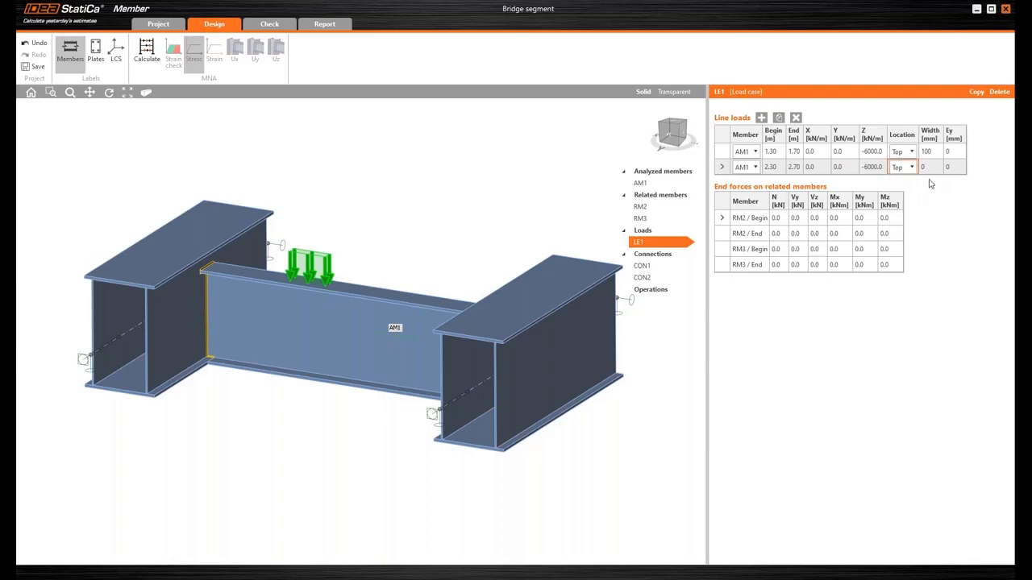
pyautogui.click(928, 167)
pyautogui.press('Tab')
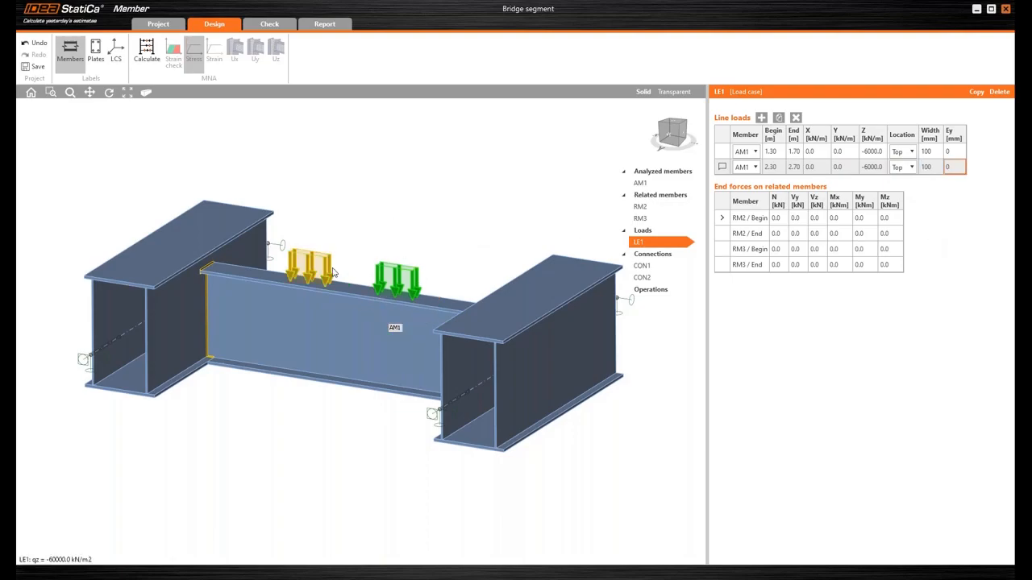
# - Set the My end moments in LE1 to 3800 kNm at the beginning and -3800 kNm at the end of both RM2 and RM3
pyautogui.moveTo(476, 212); pyautogui.dragTo(476, 234, button='middle')
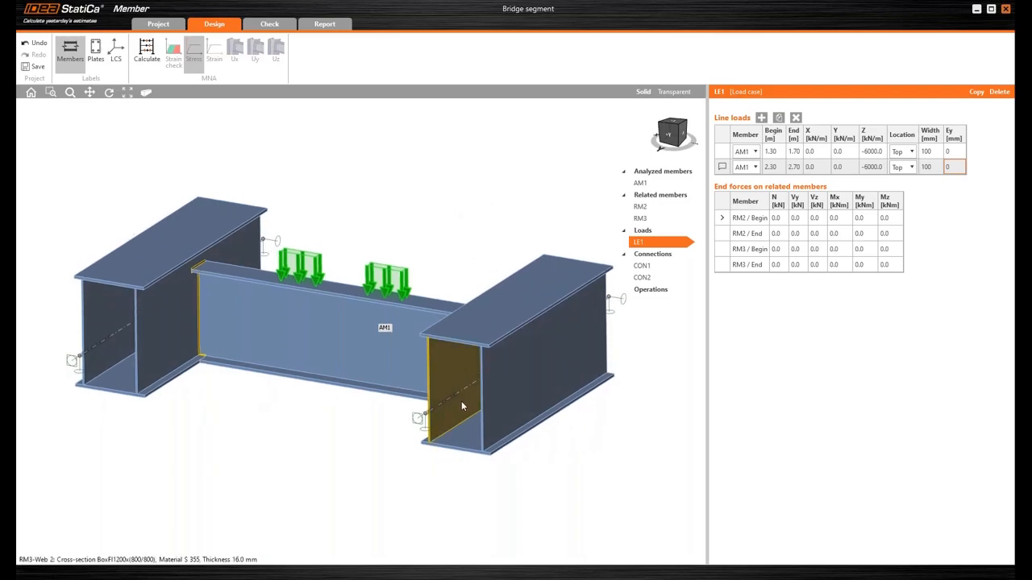
pyautogui.click(863, 217)
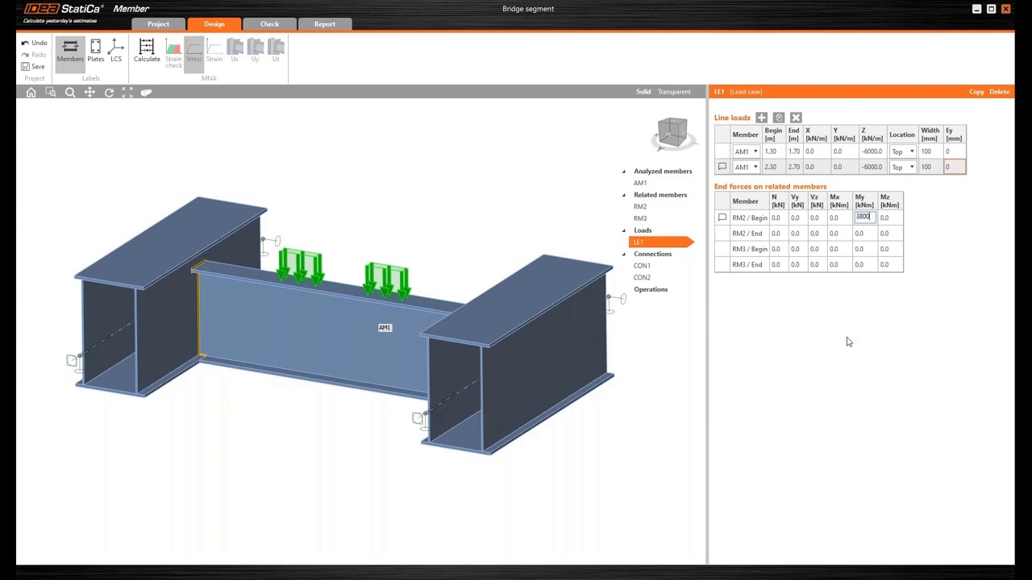
pyautogui.write('3800')
pyautogui.press('Return')
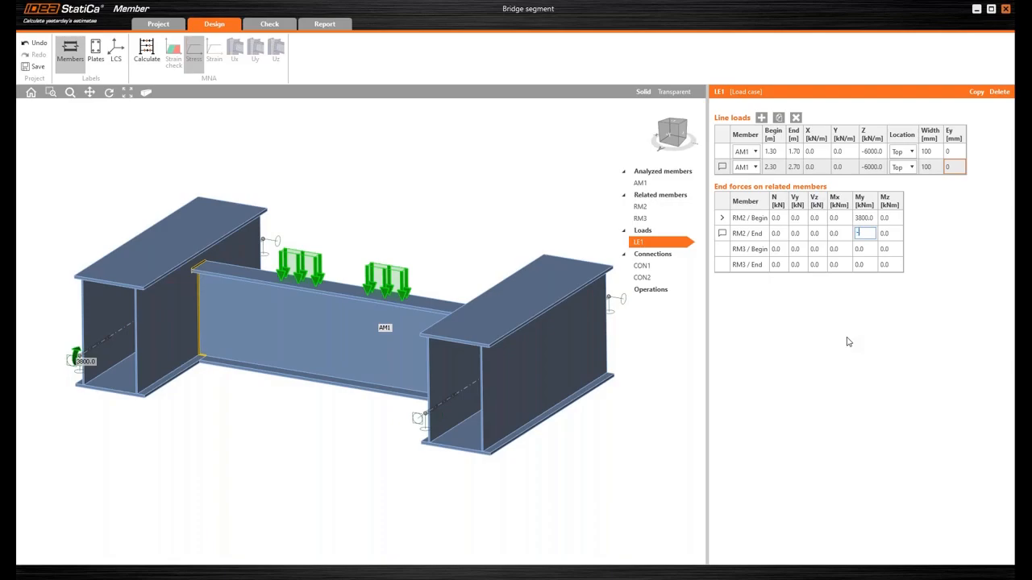
pyautogui.press('Return')
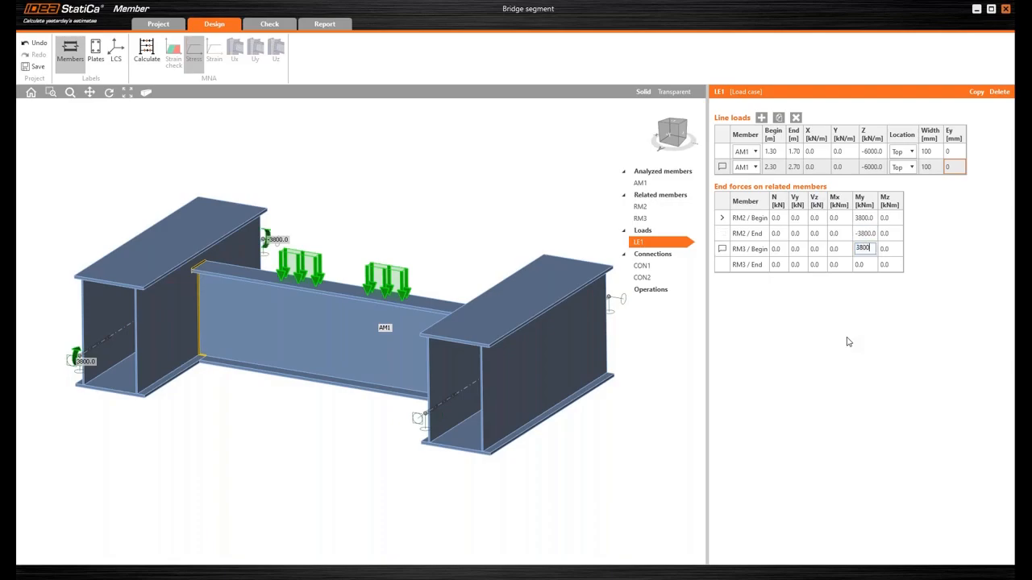
pyautogui.press('Return')
pyautogui.write('-3800')
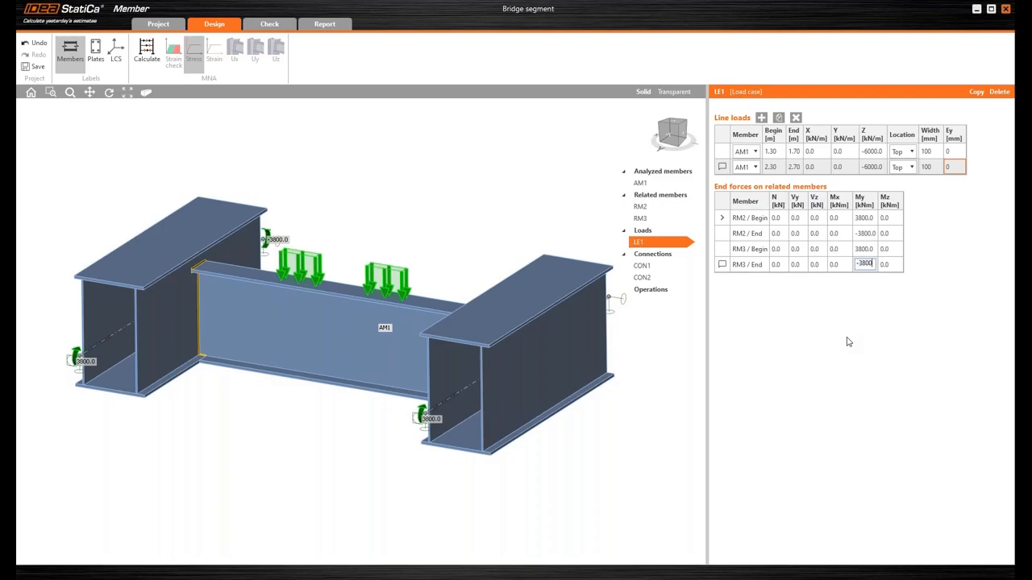
pyautogui.press('Return')
# - Examine the line loads and end moments on the bridge segment from several viewpoints
pyautogui.scroll(-2, 465, 240)
pyautogui.moveTo(465, 240); pyautogui.dragTo(397, 250, button='middle')
pyautogui.moveTo(591, 343)
pyautogui.mouseDown(button='right')
pyautogui.moveTo(535, 352)
pyautogui.moveTo(553, 340)
pyautogui.moveTo(596, 346)
pyautogui.mouseUp(button='right')
pyautogui.moveTo(348, 416); pyautogui.dragTo(369, 417, button='middle')
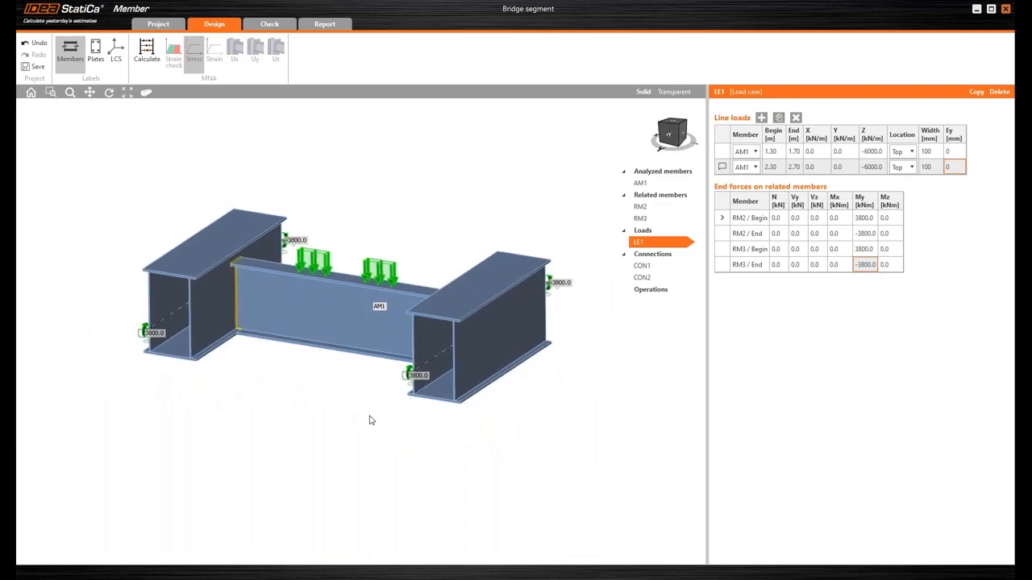
pyautogui.moveTo(330, 396); pyautogui.dragTo(283, 388, button='right')
pyautogui.scroll(2, 278, 399)
pyautogui.moveTo(270, 399); pyautogui.dragTo(257, 419, button='middle')
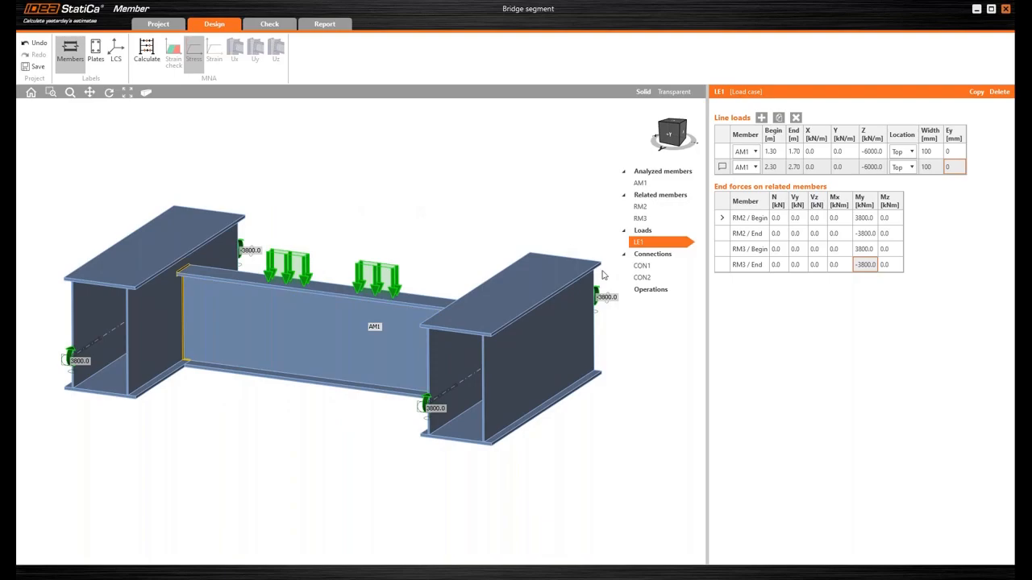
# - Add a transversal stiffener operation on AM1 with its X position set to 1350 mm
pyautogui.rightClick(649, 290)
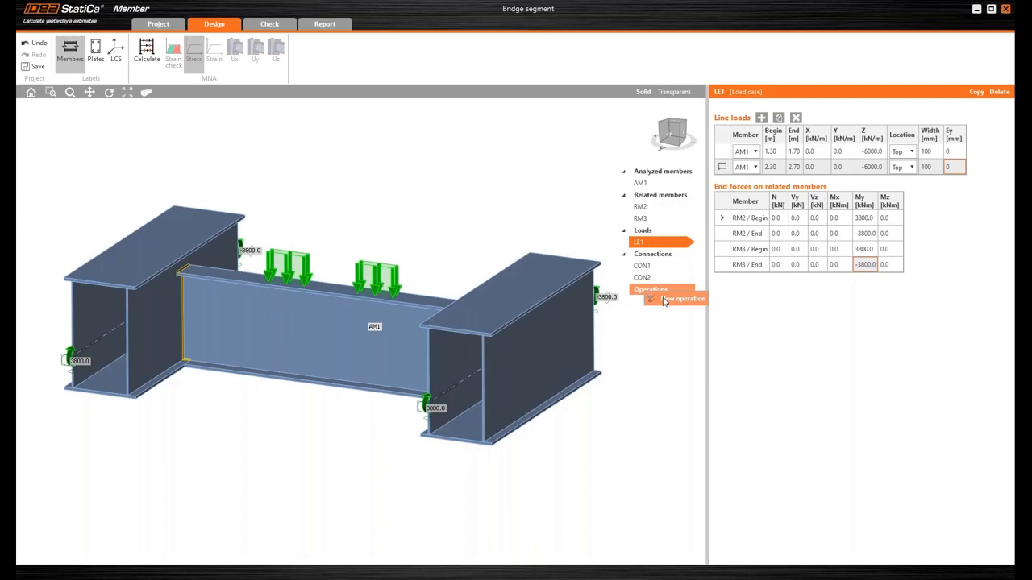
pyautogui.click(669, 300)
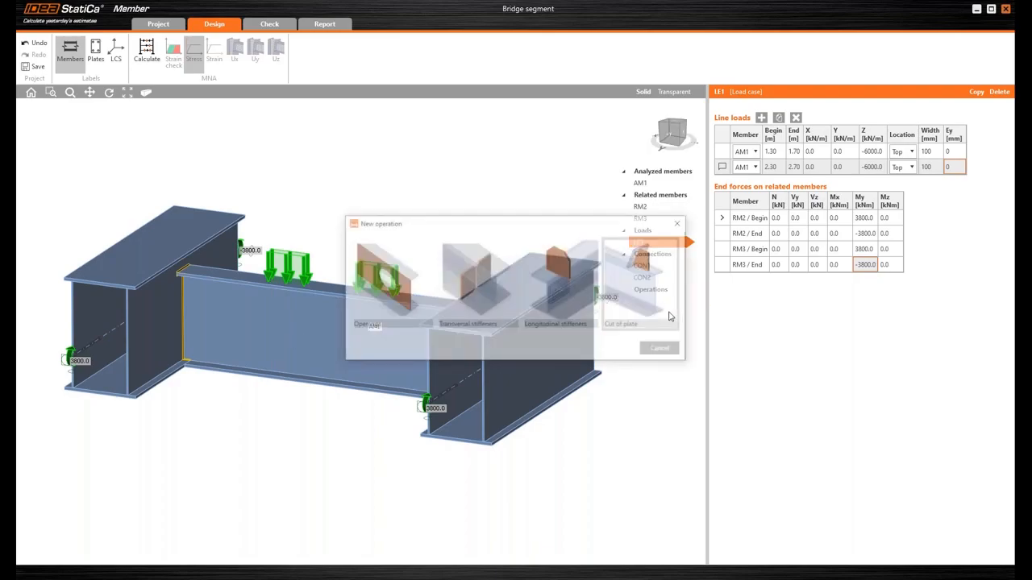
pyautogui.click(487, 279)
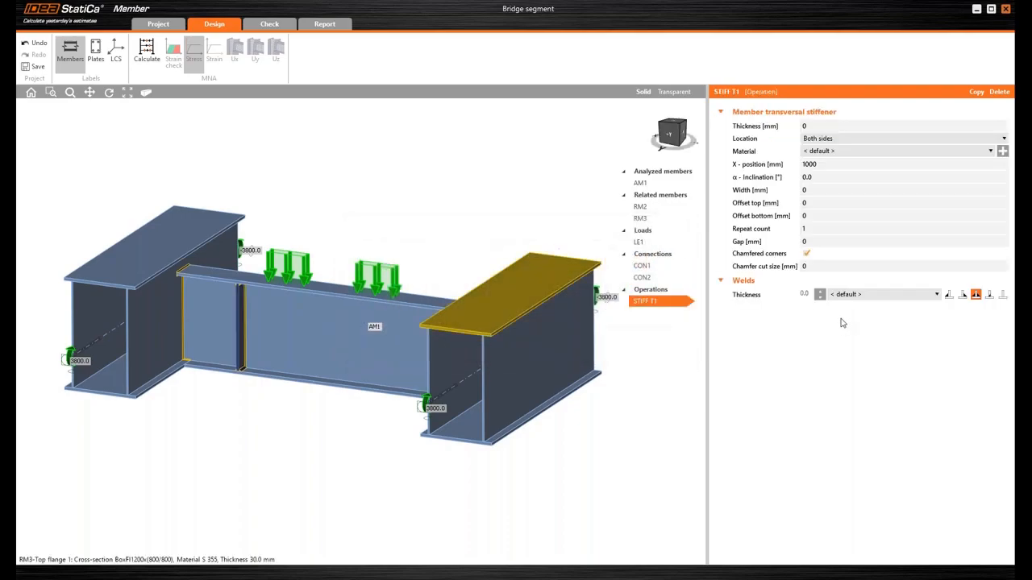
pyautogui.click(821, 165)
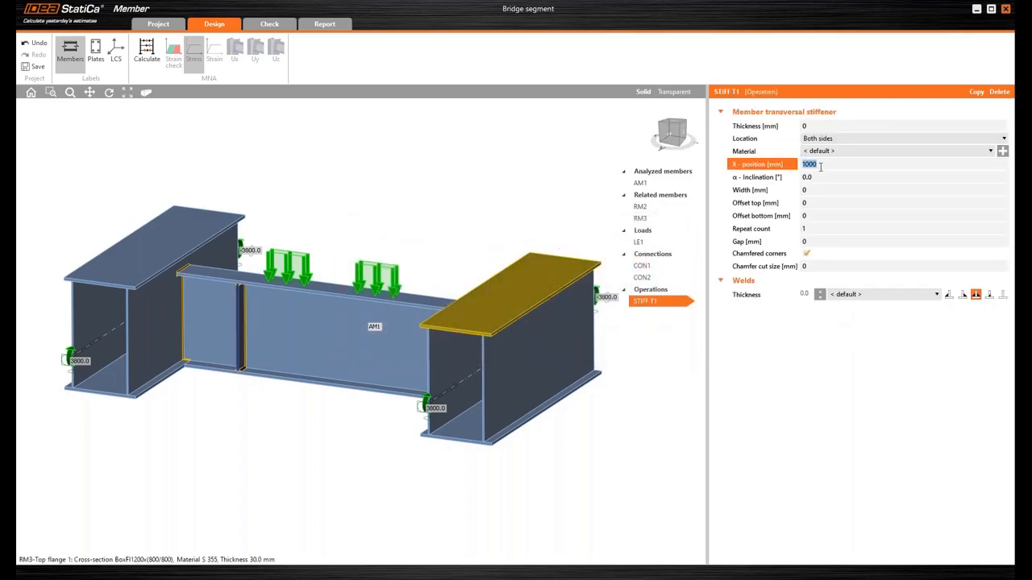
pyautogui.write('1350')
pyautogui.press('Tab')
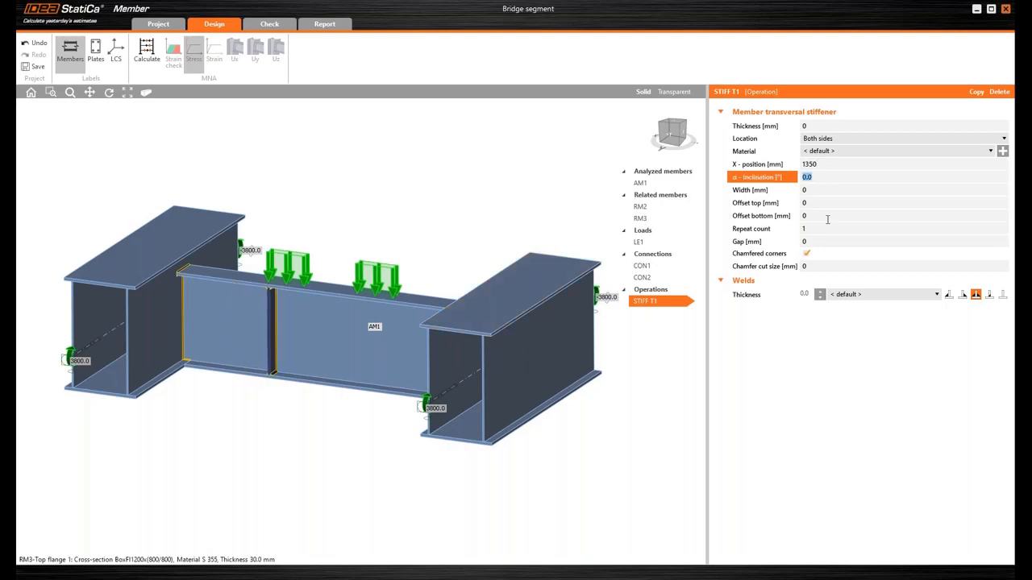
# - Repeat the transversal stiffener STIFF T1 2 times with a Delta x spacing of 300 mm
pyautogui.click(803, 228)
pyautogui.write('2')
pyautogui.press('Tab')
pyautogui.click(789, 238)
pyautogui.write('300')
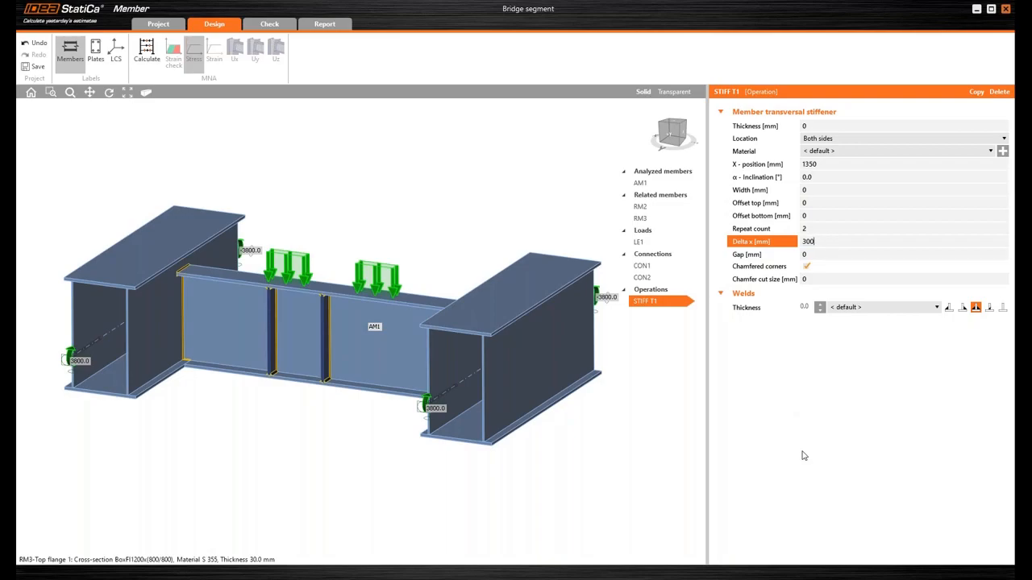
pyautogui.press('Tab')
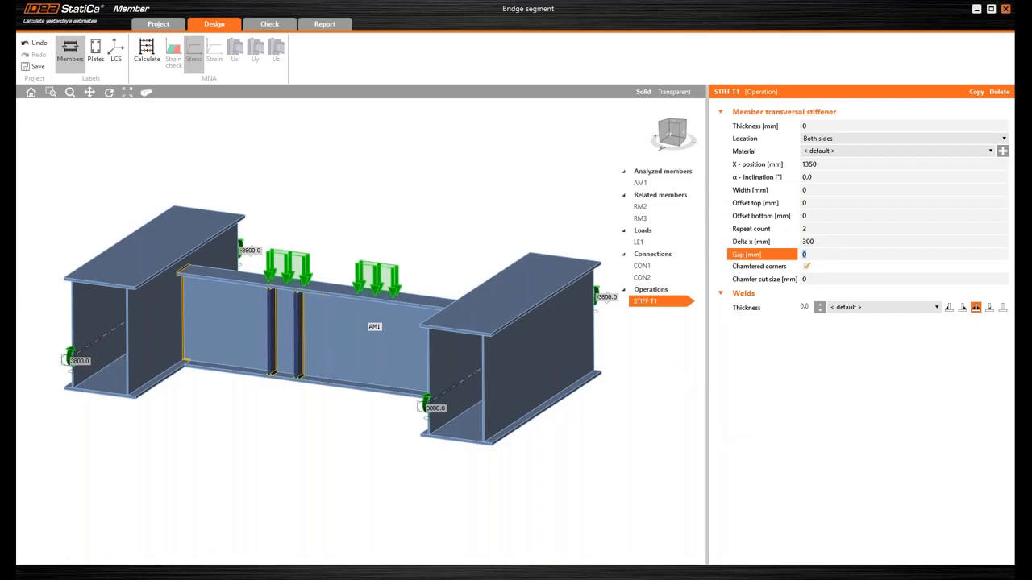
# - Copy the STIFF T1 stiffener operation and set the copy's X position to 2350 mm
pyautogui.click(976, 92)
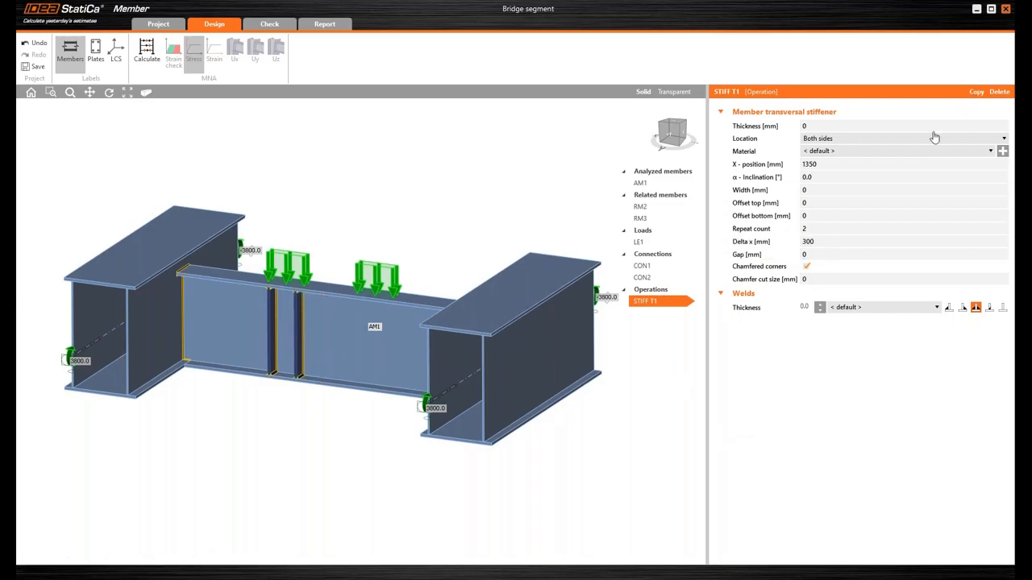
pyautogui.click(841, 165)
pyautogui.write('2350')
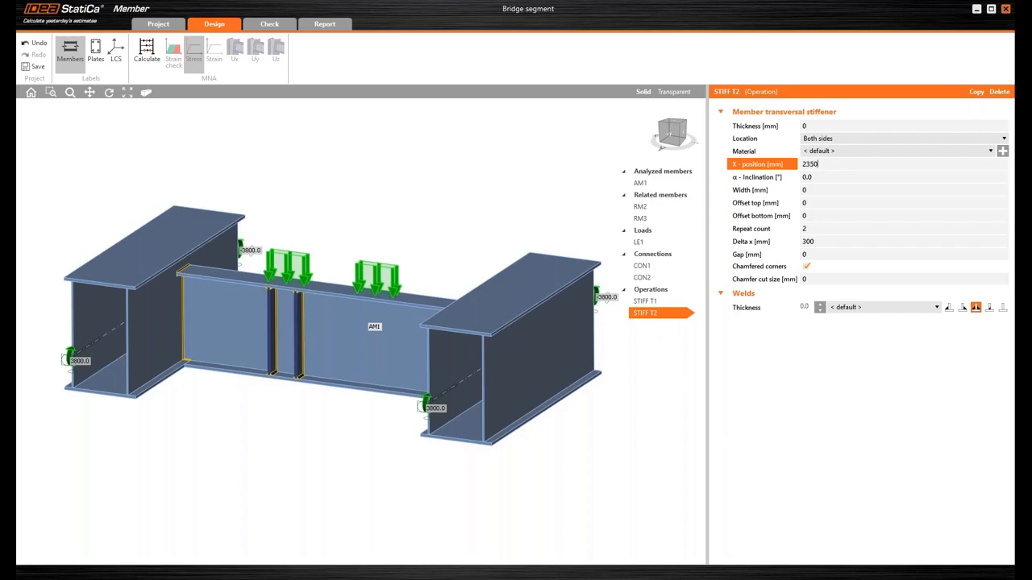
pyautogui.press('Tab')
# - Run the MNA calculation of the bridge segment, followed by the LBA linear buckling analysis
pyautogui.moveTo(444, 274)
pyautogui.mouseDown(button='right')
pyautogui.moveTo(473, 260)
pyautogui.moveTo(476, 242)
pyautogui.moveTo(447, 267)
pyautogui.mouseUp(button='right')
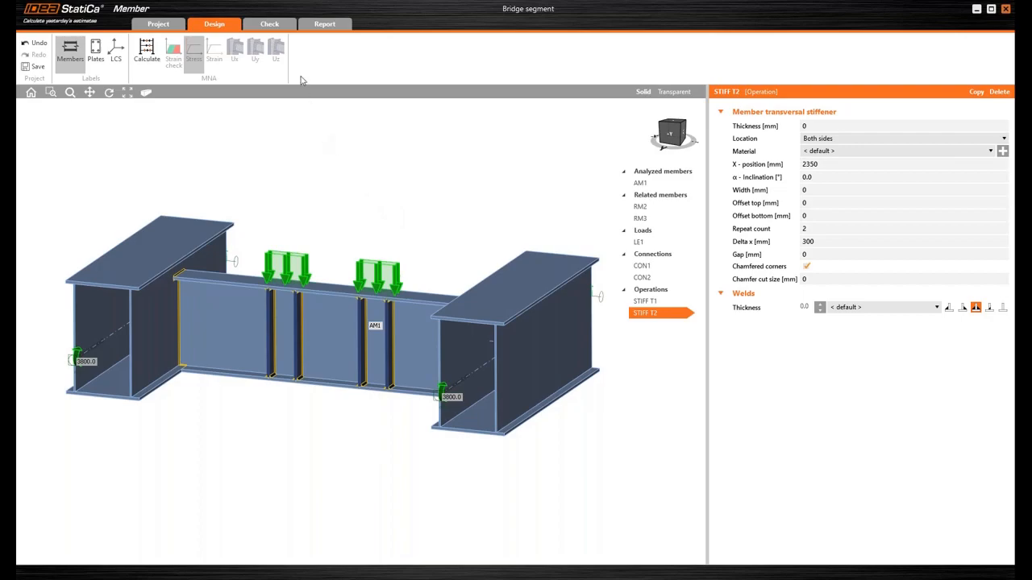
pyautogui.click(284, 26)
pyautogui.click(242, 66)
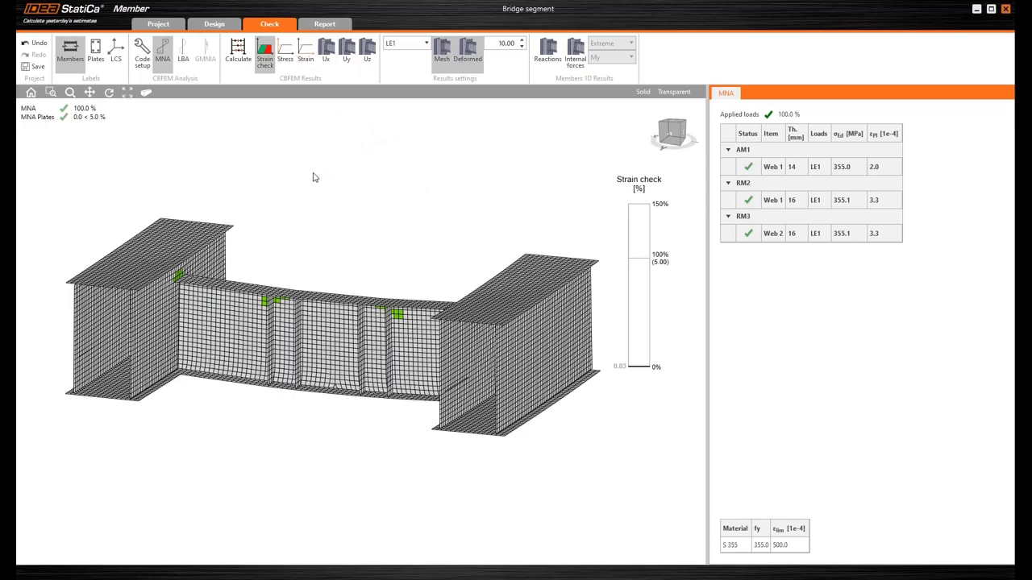
pyautogui.click(185, 65)
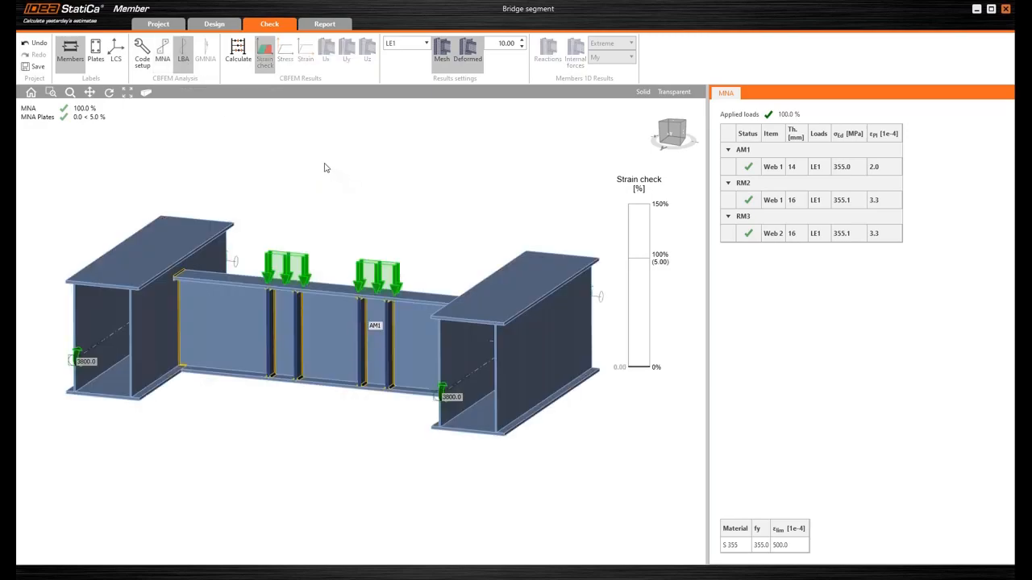
pyautogui.click(238, 52)
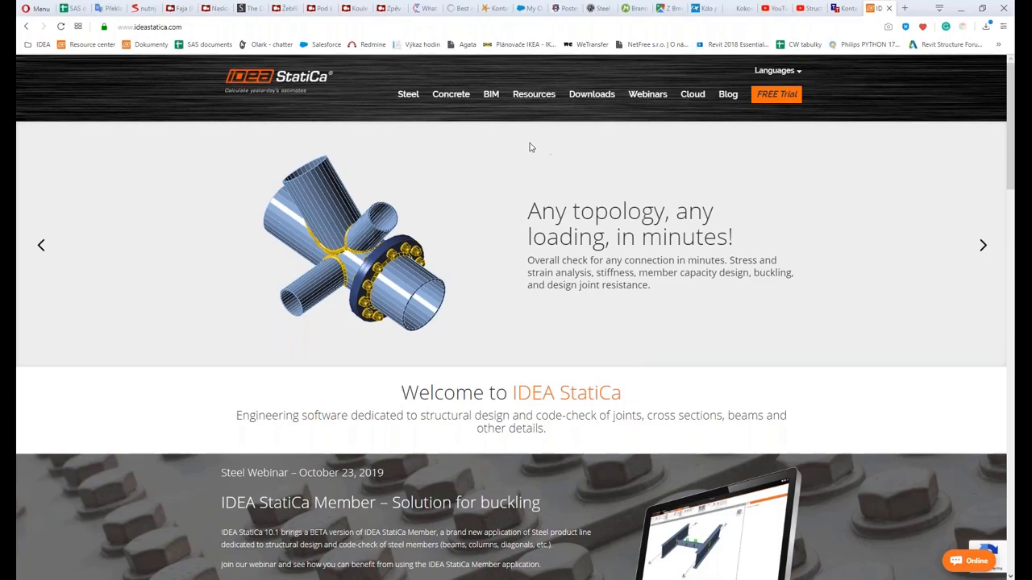
# - Switch to the web browser, look up the Eurocode Member tutorials in the IDEA StatiCa Resource center, and return to the model
pyautogui.click(529, 101)
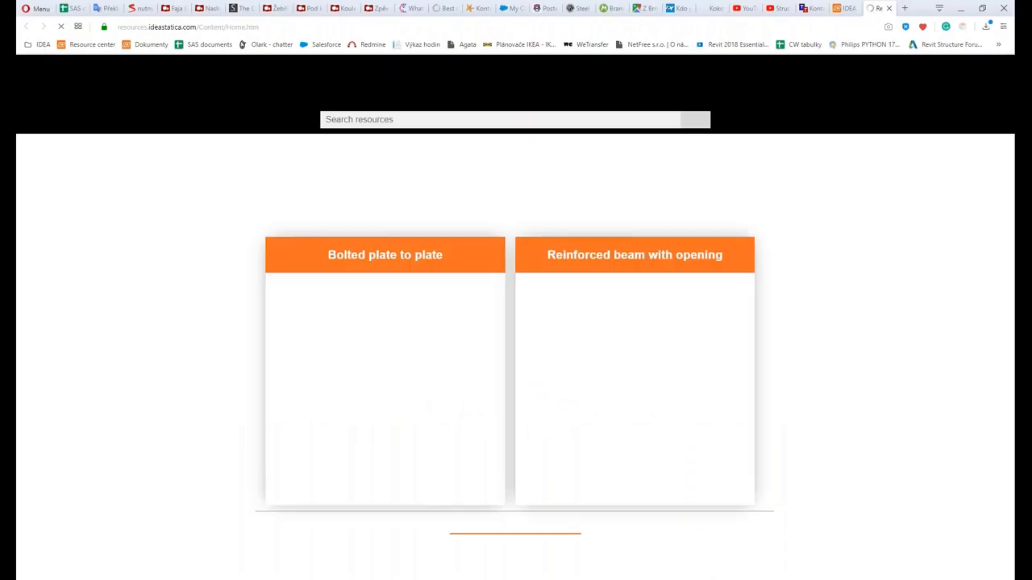
pyautogui.moveTo(686, 107)
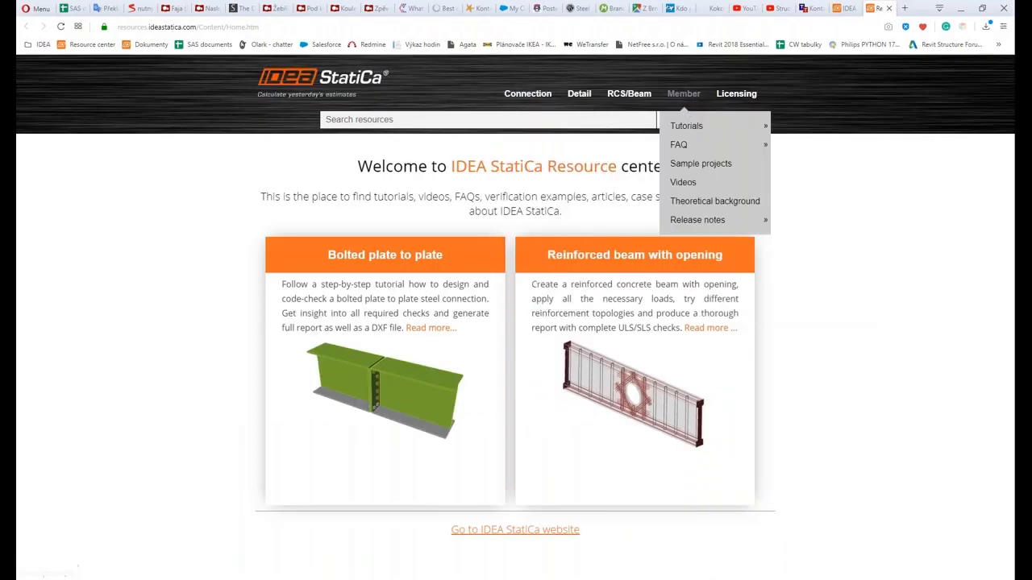
pyautogui.moveTo(689, 130)
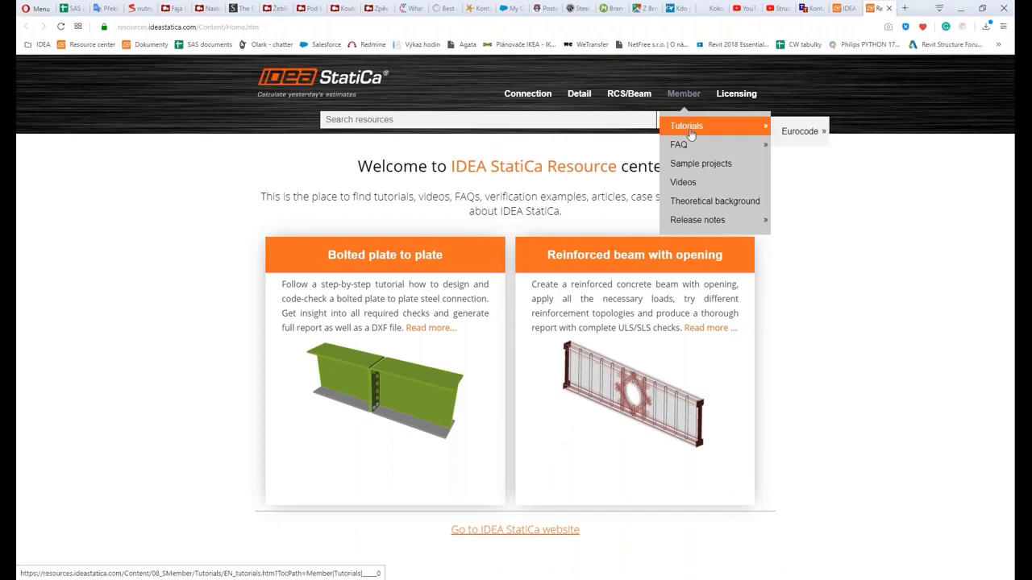
pyautogui.moveTo(794, 132)
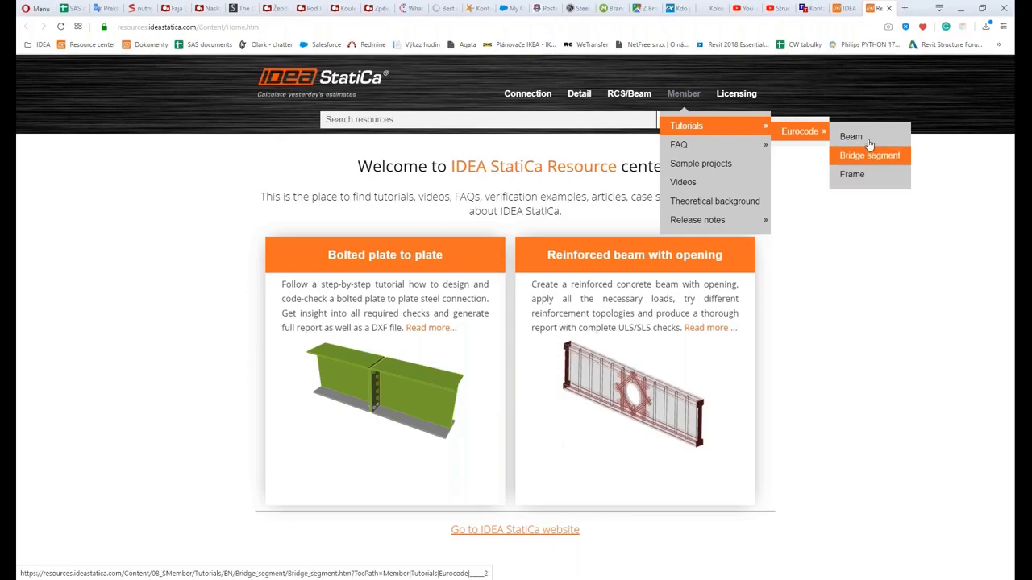
pyautogui.moveTo(732, 151)
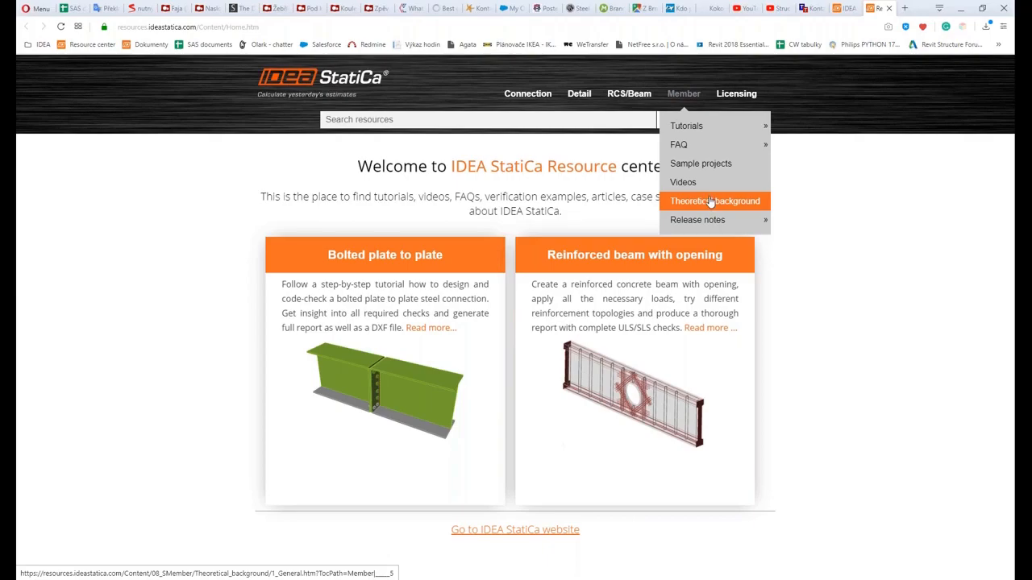
pyautogui.click(961, 11)
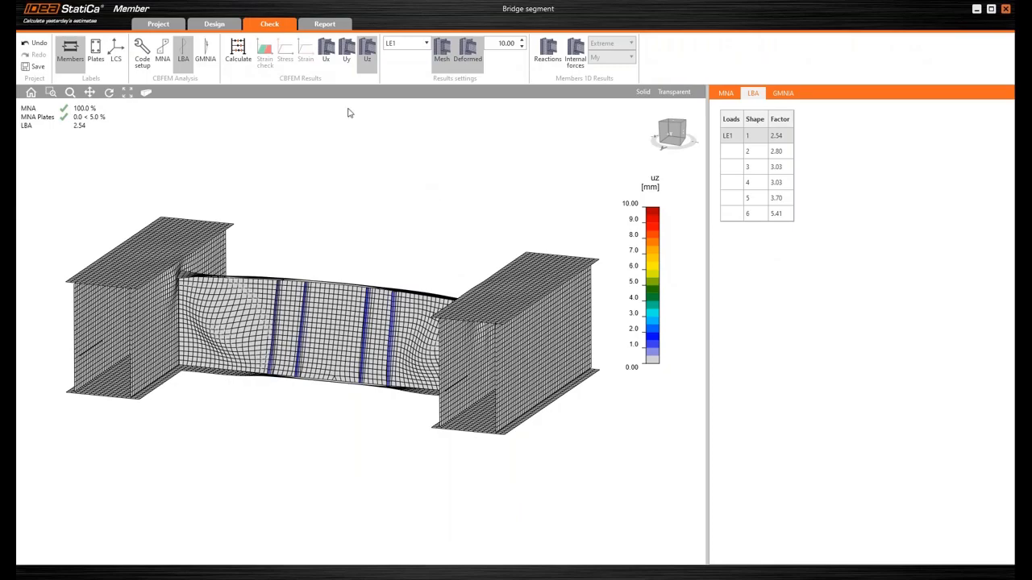
# - Display the Uy deformation of the first LBA buckling shape and examine it from the front and from above
pyautogui.click(347, 60)
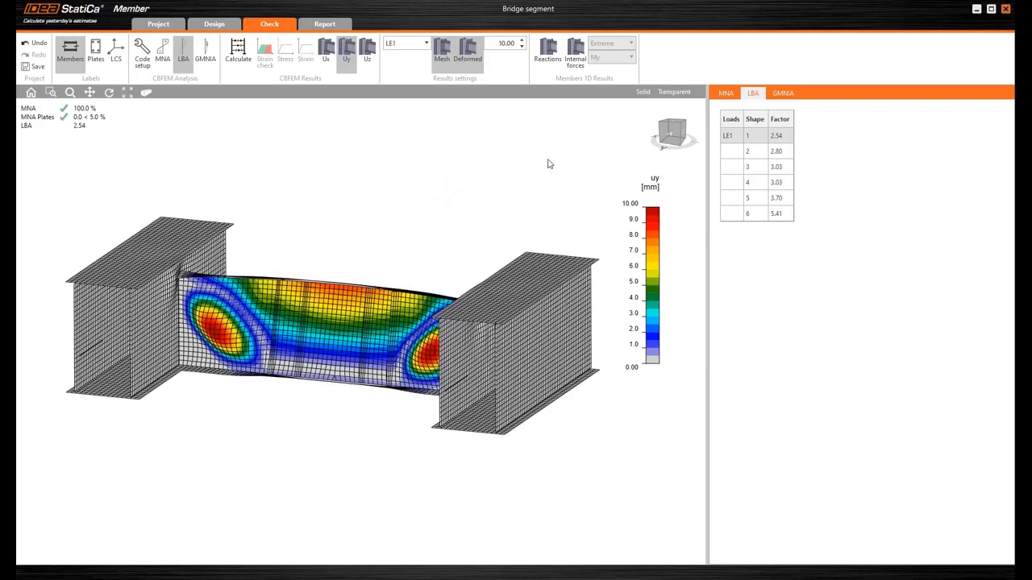
pyautogui.click(672, 138)
pyautogui.click(674, 139)
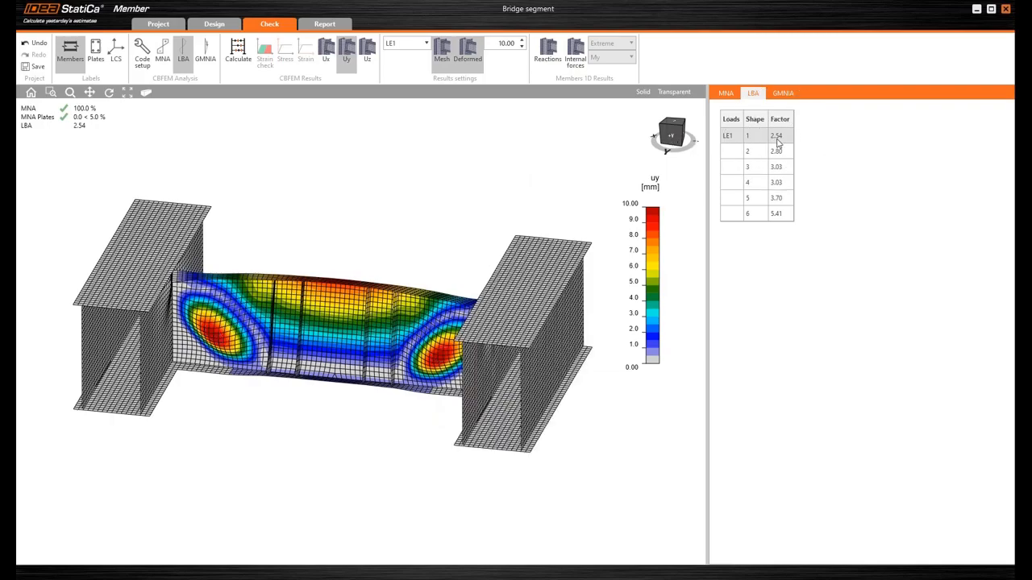
pyautogui.click(672, 137)
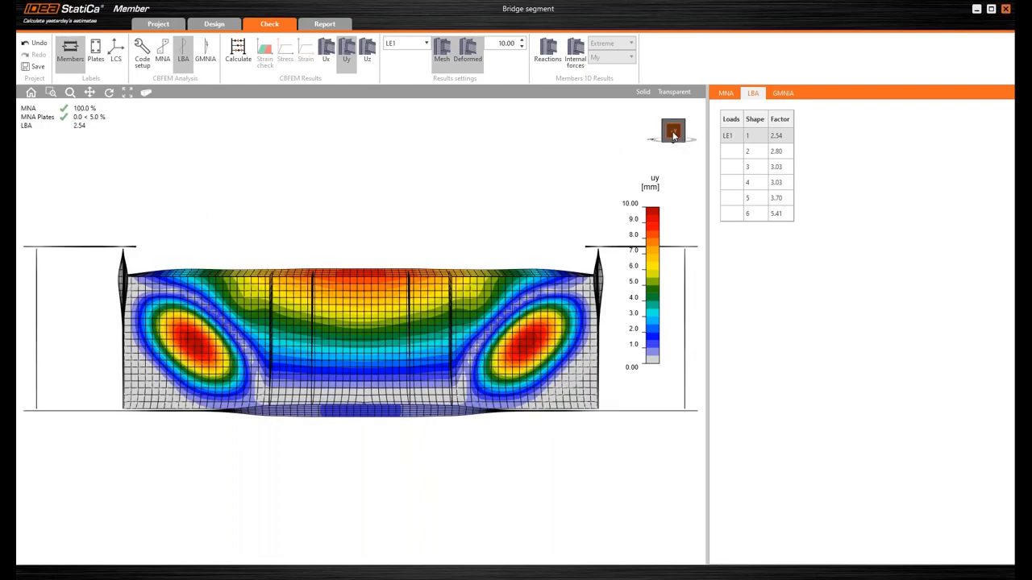
pyautogui.moveTo(670, 140)
pyautogui.mouseDown()
pyautogui.moveTo(675, 162)
pyautogui.moveTo(663, 157)
pyautogui.mouseUp()
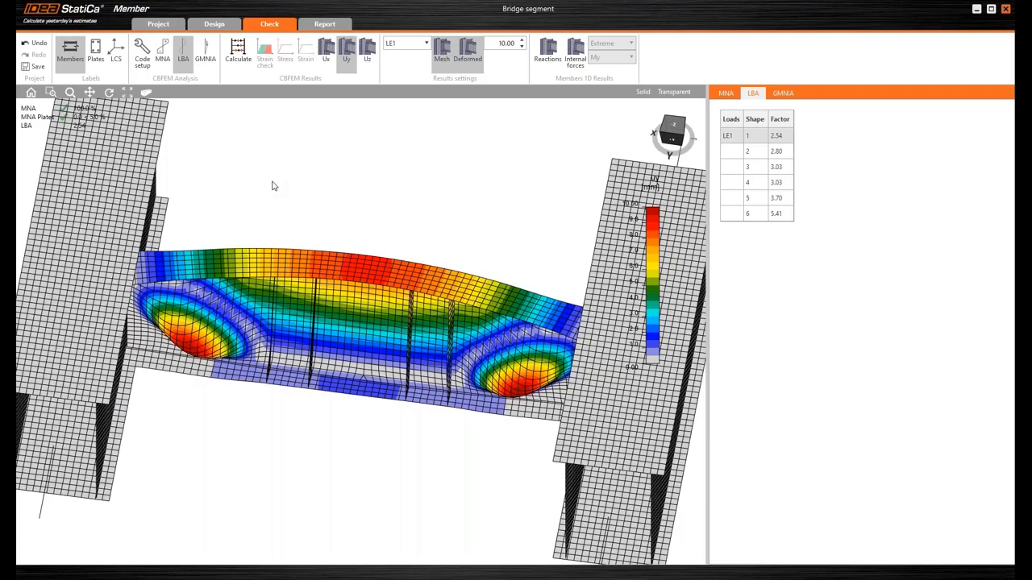
# - Display LBA buckling shapes 2 to 5 one after another and examine the Uy deformation of the cross beam
pyautogui.click(735, 152)
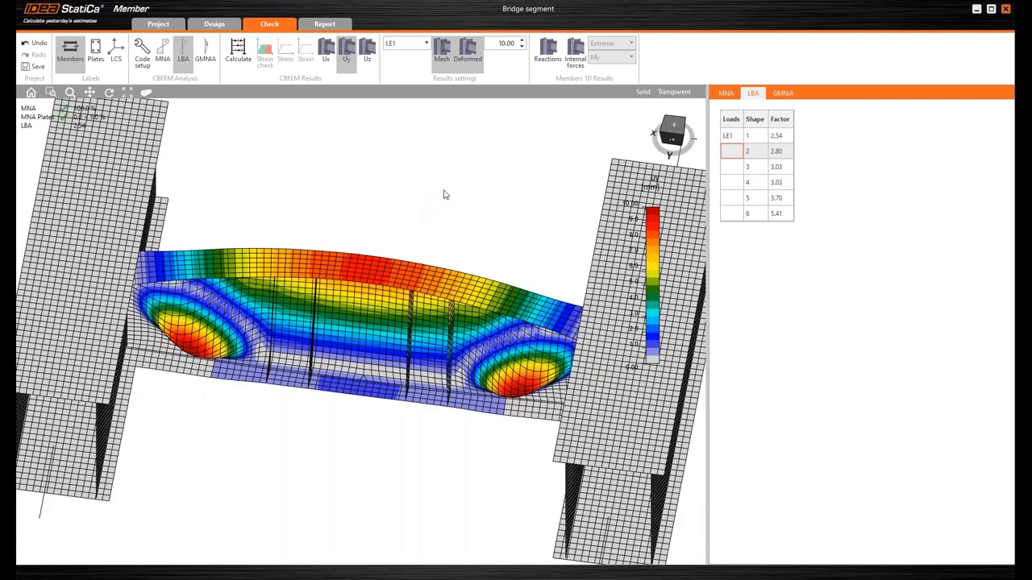
pyautogui.click(219, 339)
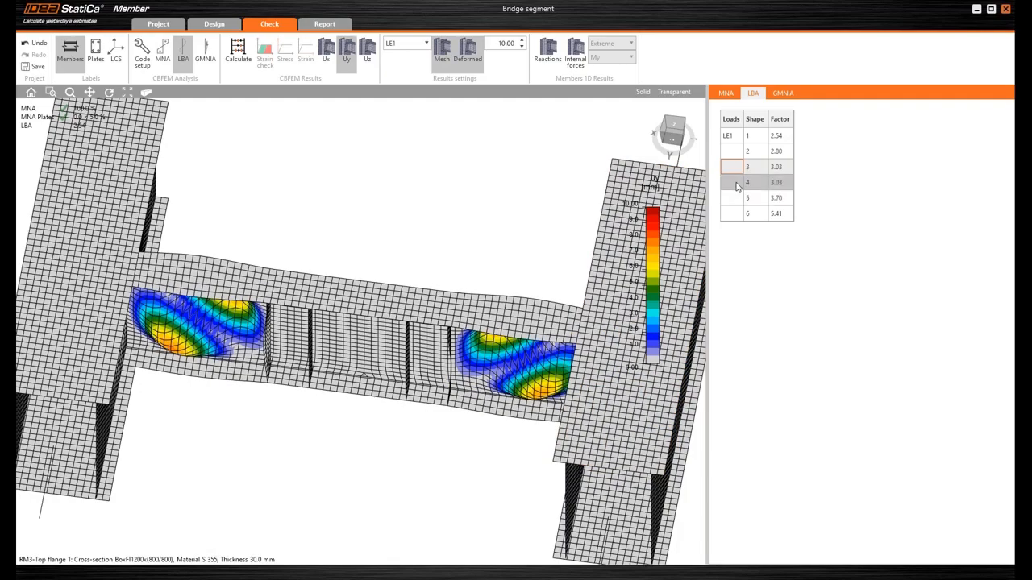
pyautogui.click(777, 184)
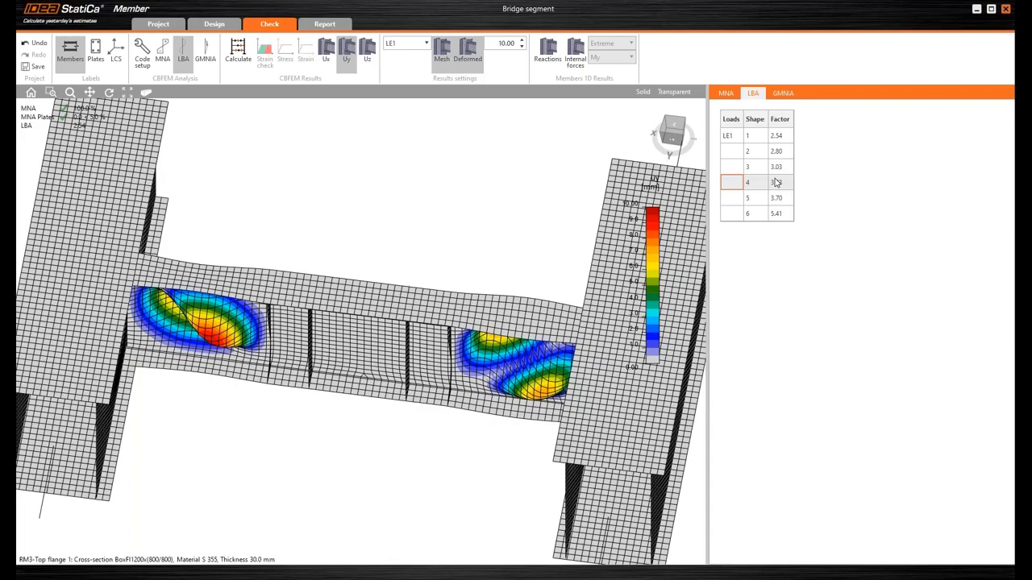
pyautogui.click(735, 205)
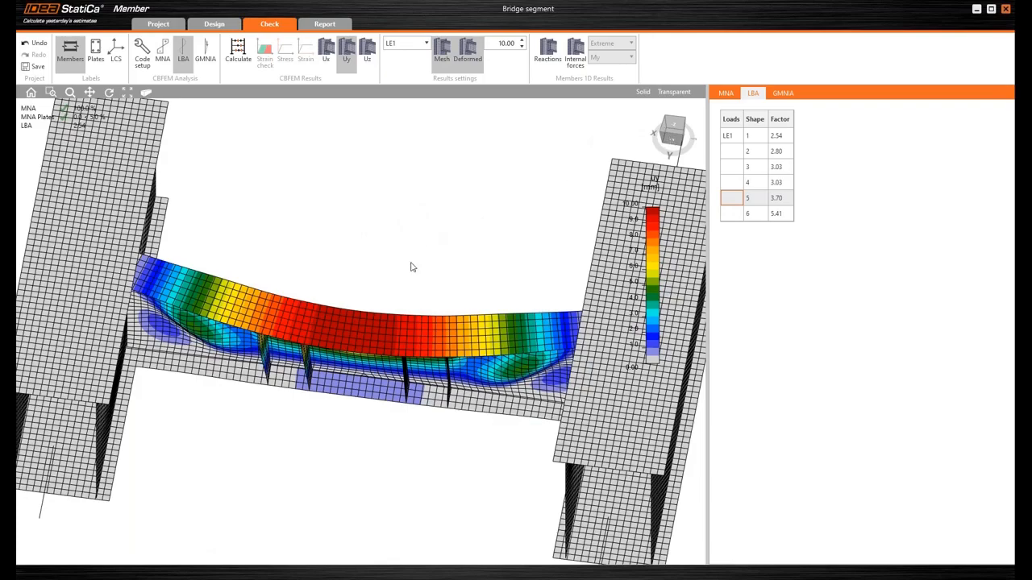
# - Display LBA buckling shape 6 and examine the deformation of the cross beam and box girders from several angles
pyautogui.click(672, 142)
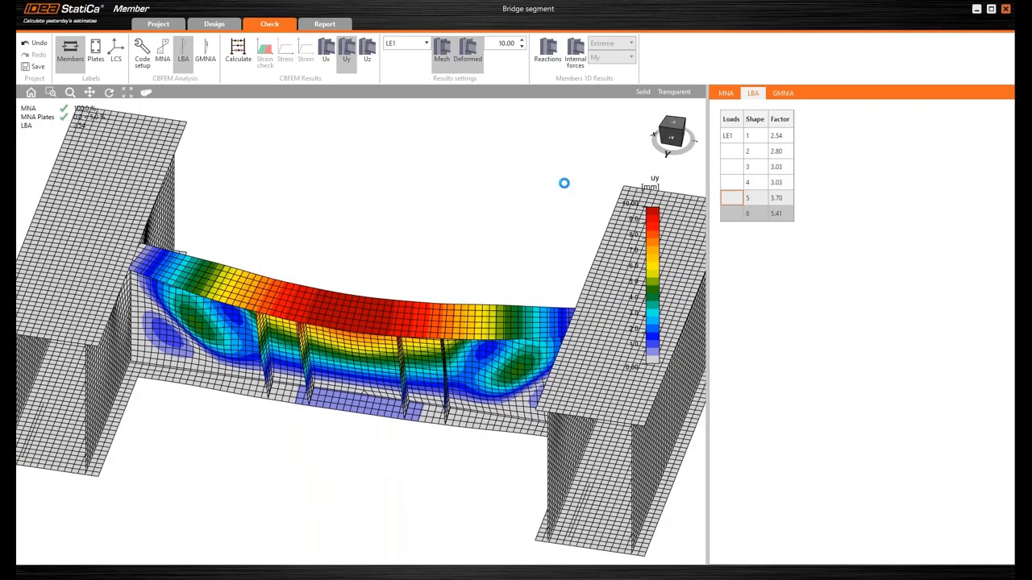
pyautogui.click(667, 138)
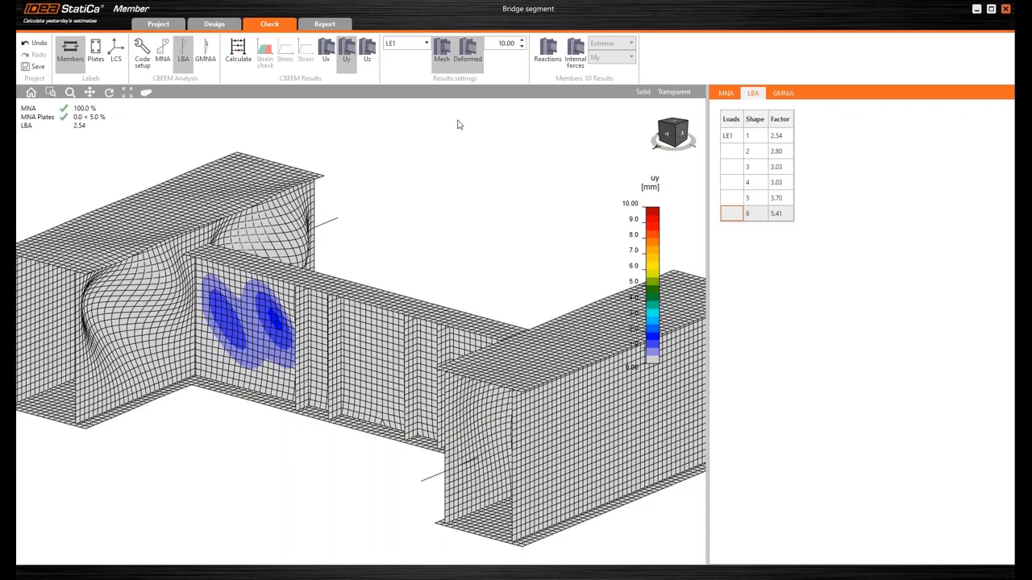
pyautogui.press('ctrl')
pyautogui.scroll(-2, 444, 228)
pyautogui.moveTo(444, 228); pyautogui.dragTo(392, 226, button='middle')
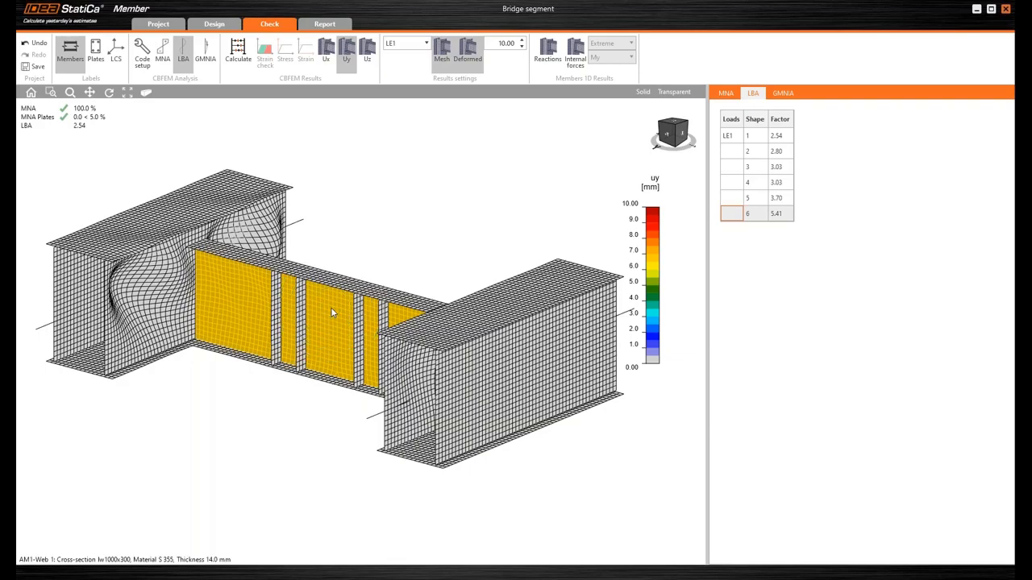
pyautogui.click(673, 137)
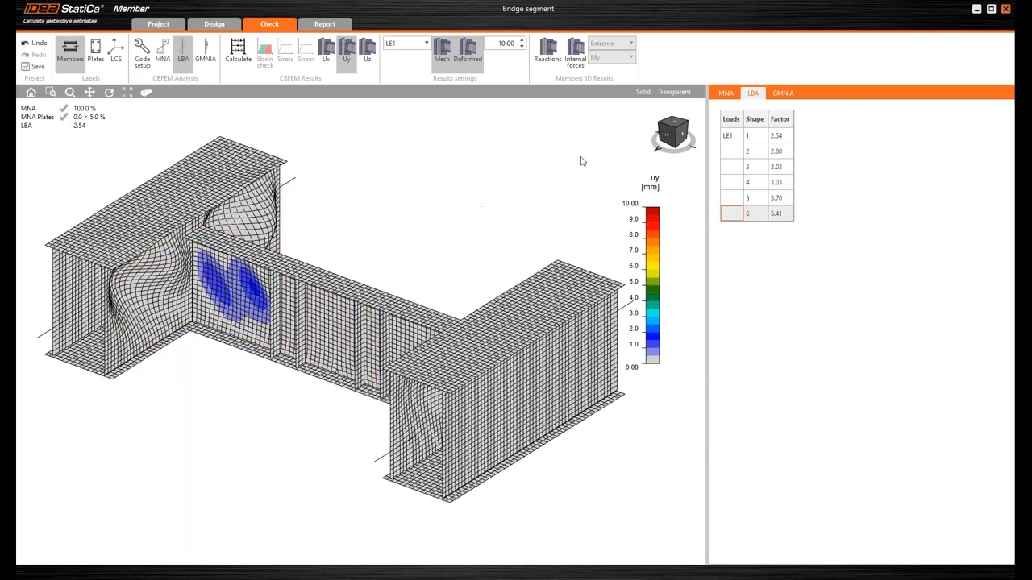
pyautogui.click(671, 138)
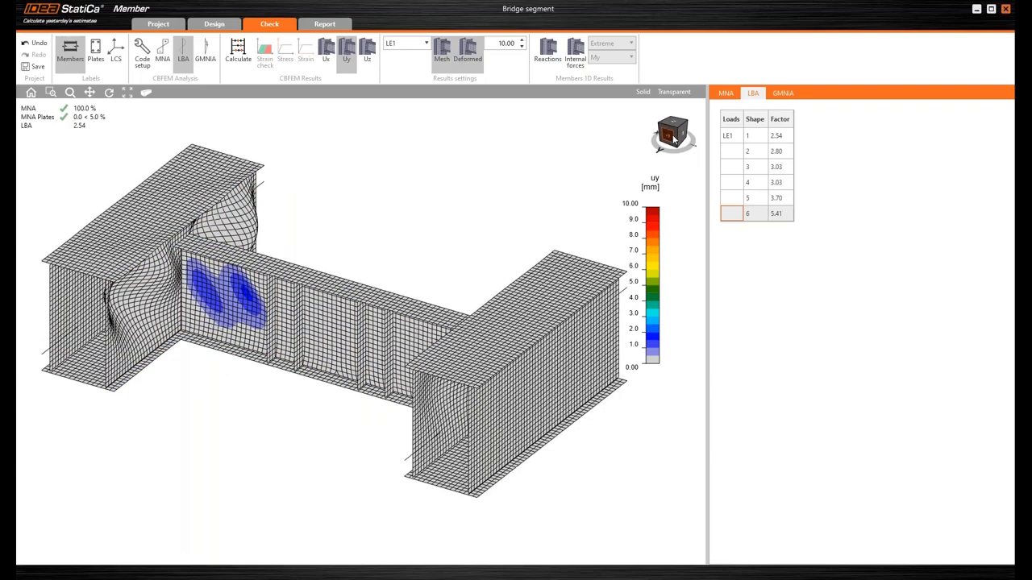
pyautogui.click(685, 138)
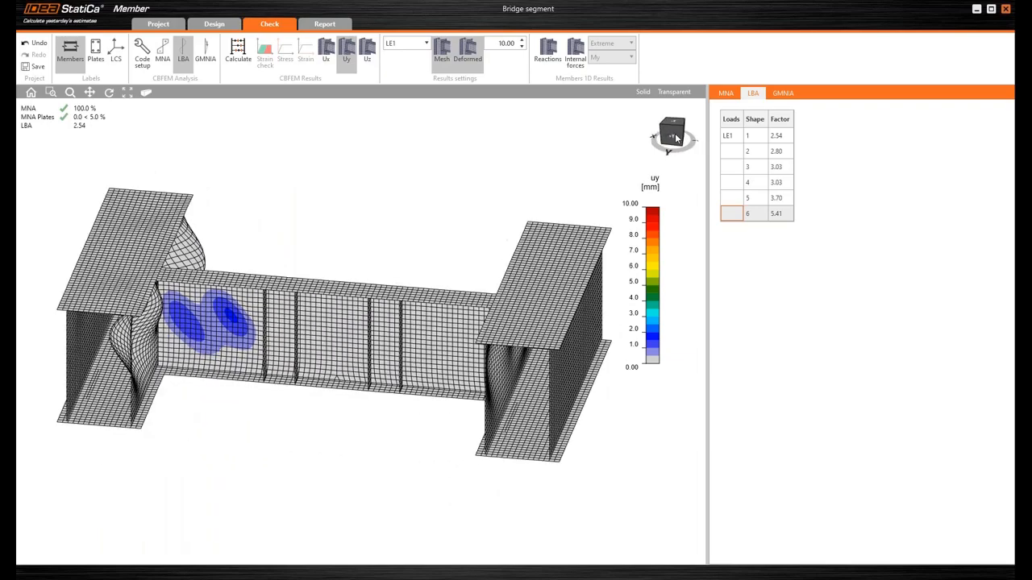
# - Return to the Uy deformation of the first LBA buckling shape for load LE1
pyautogui.click(729, 142)
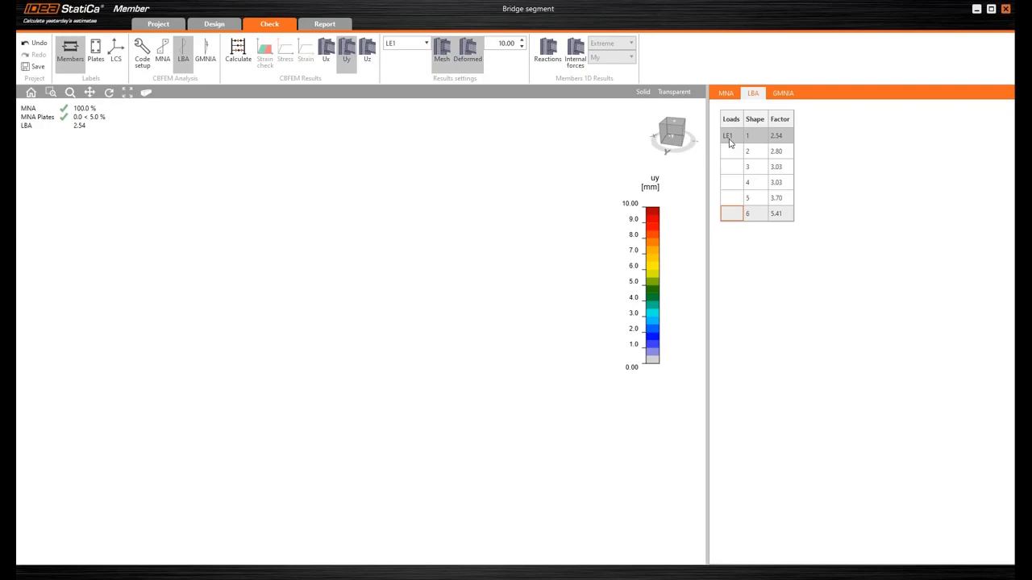
pyautogui.click(729, 142)
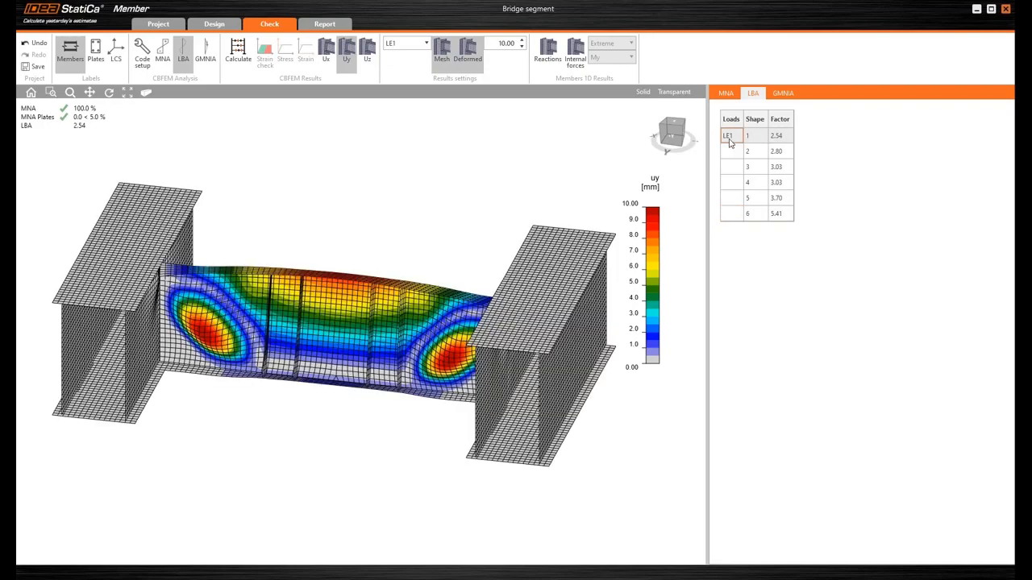
pyautogui.click(732, 141)
# - Set the GMNIA imperfection amplitude of the first buckling shape to 11.1 mm and start the calculation
pyautogui.click(786, 97)
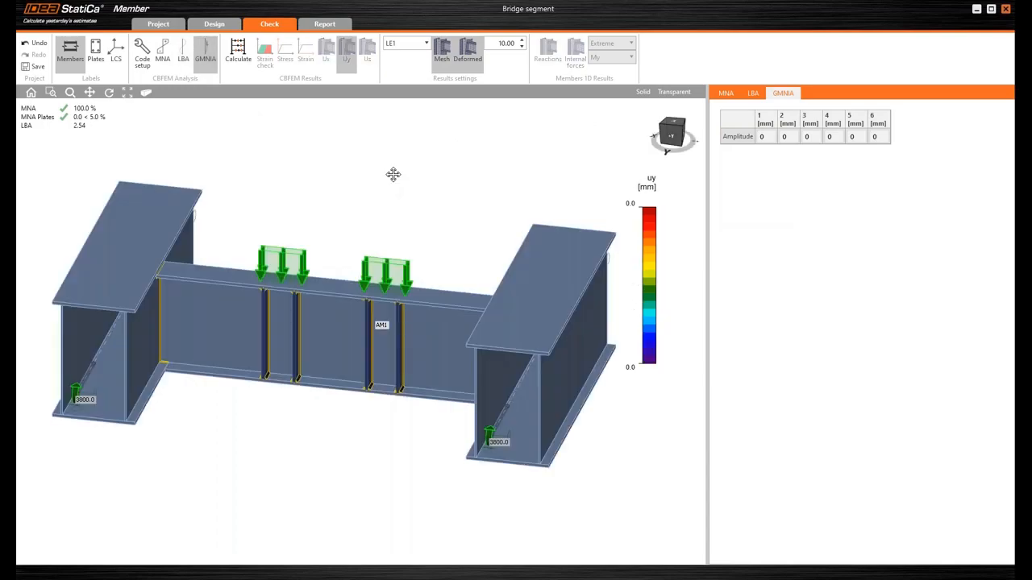
pyautogui.click(761, 136)
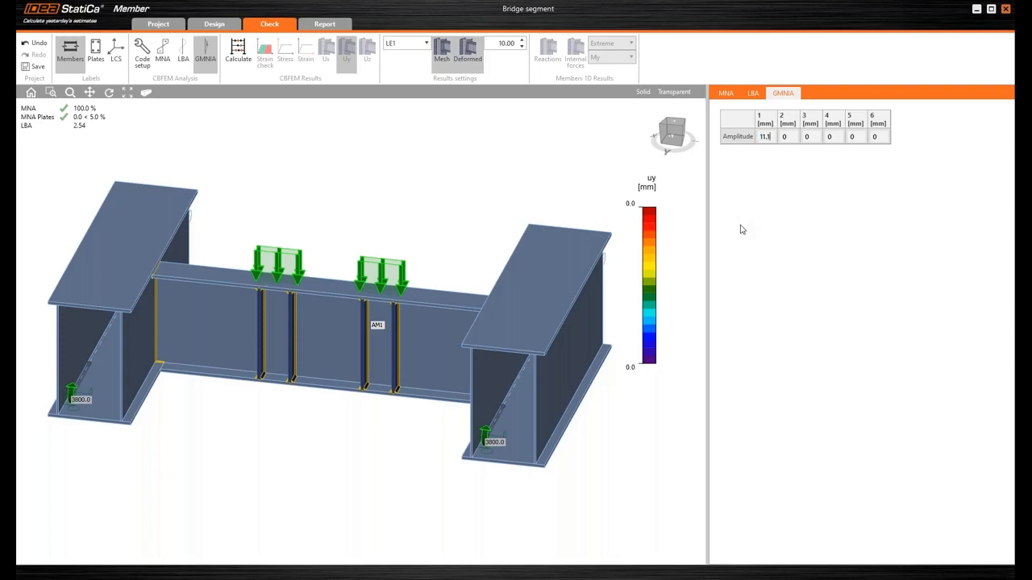
pyautogui.write('11.1')
pyautogui.click(248, 64)
# - Switch to the PowerPoint slide show and review the slides on LBA results and GMNIA beam imperfections
pyautogui.moveTo(1023, 258)
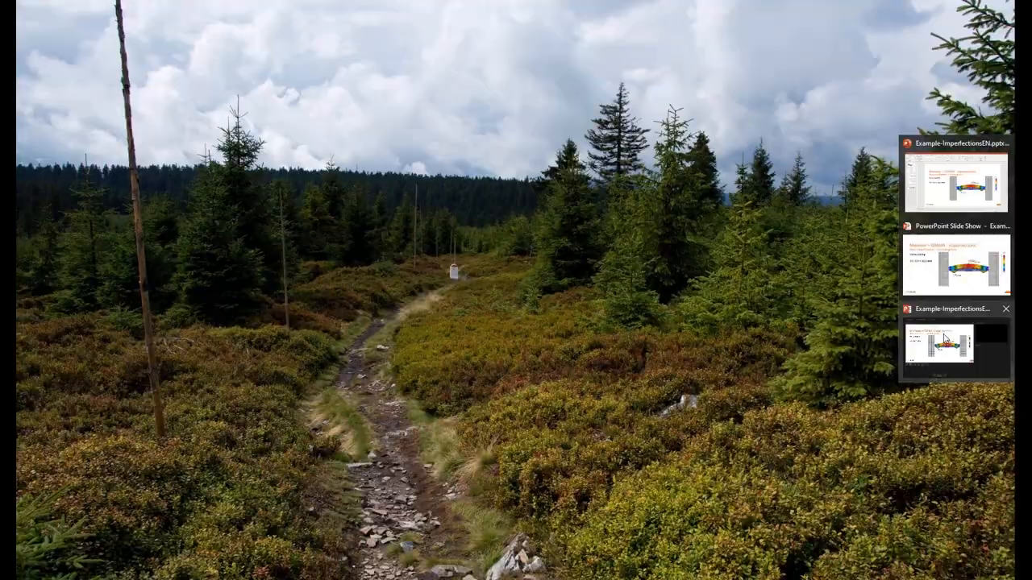
pyautogui.click(945, 340)
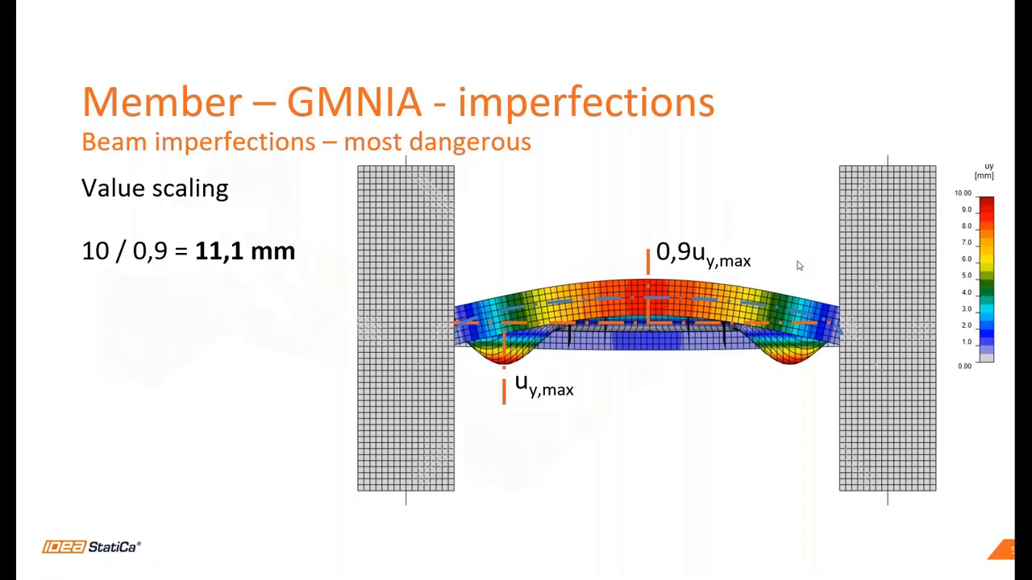
pyautogui.click(799, 266)
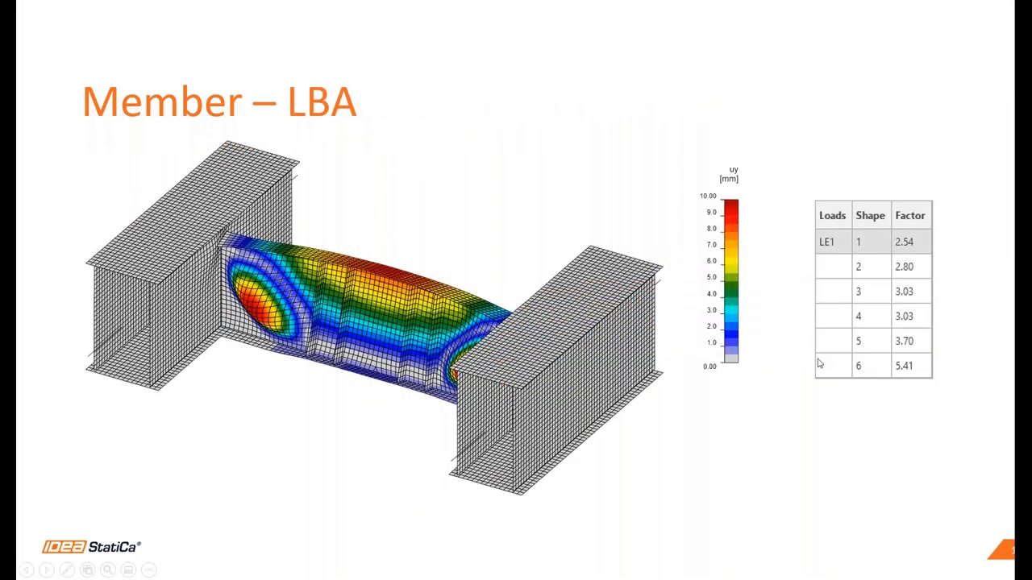
pyautogui.click(903, 421)
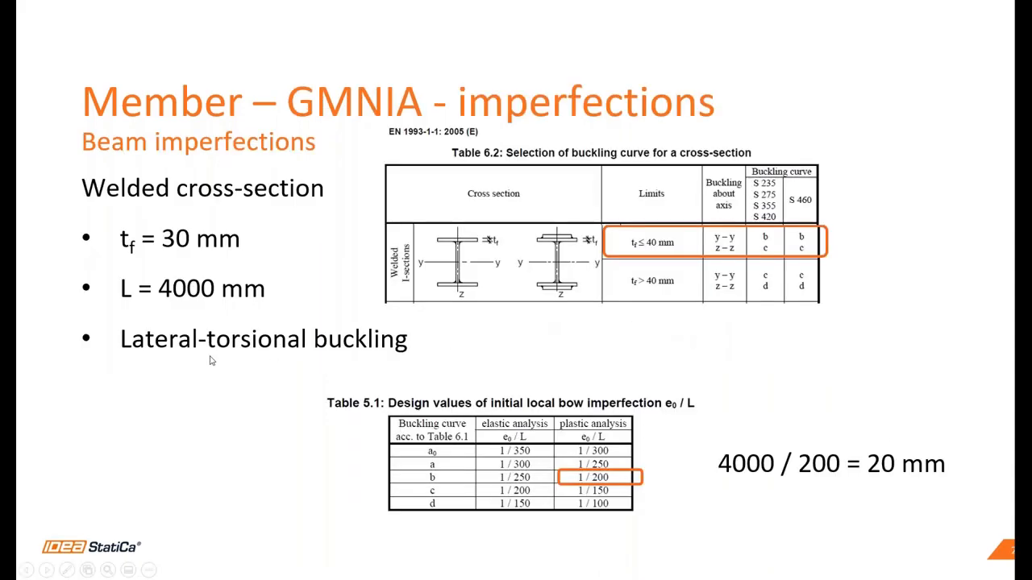